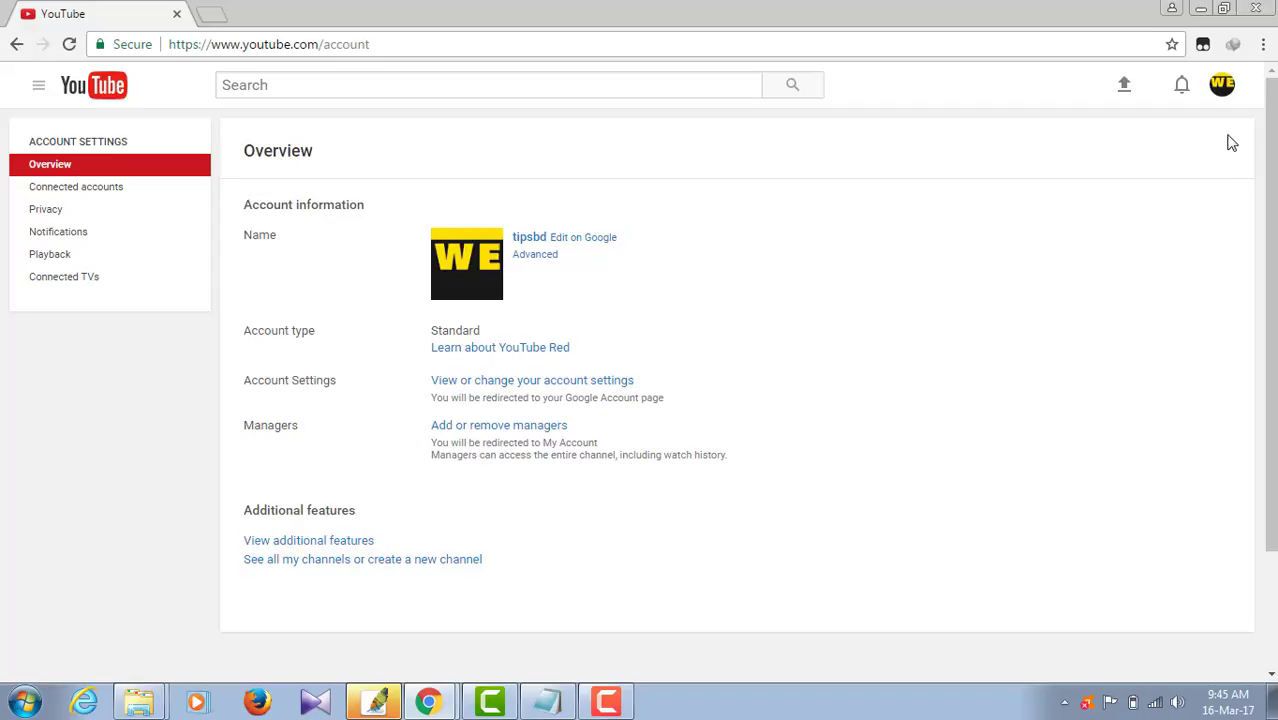
Open the tipsbd account settings Overview from the avatar menu's settings gear
click(1223, 96)
click(1223, 97)
click(1224, 98)
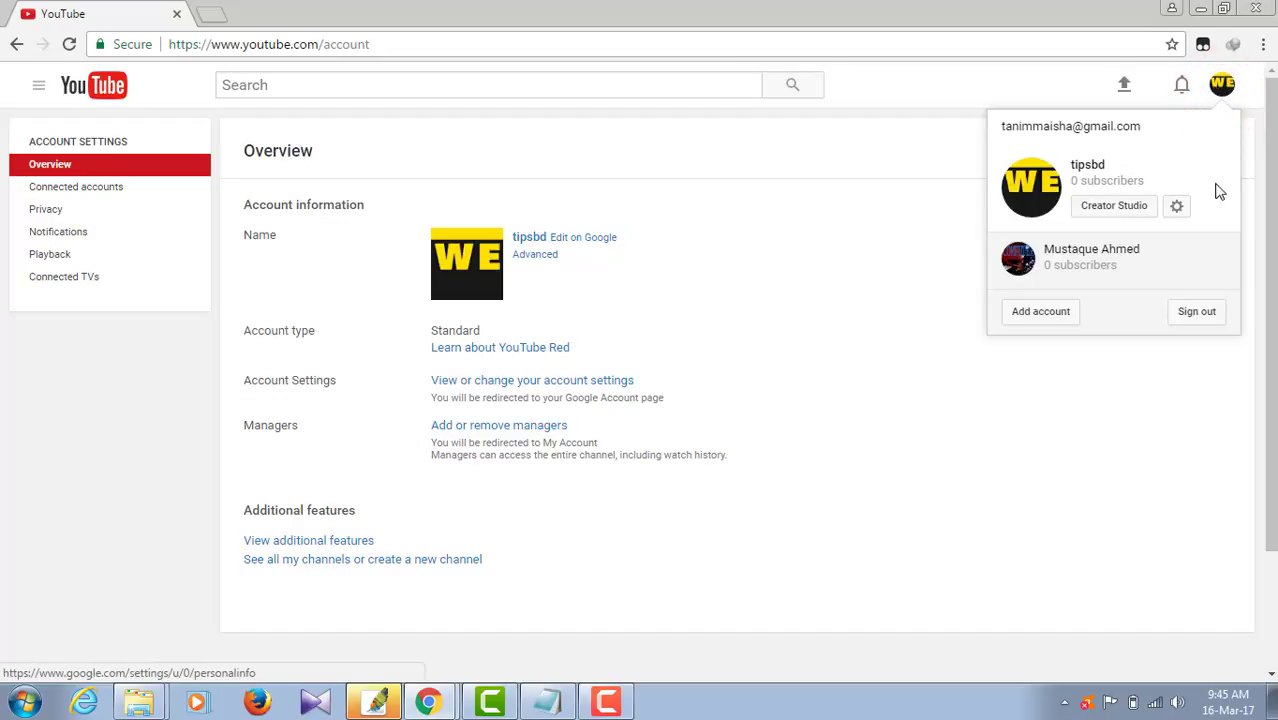
click(1176, 210)
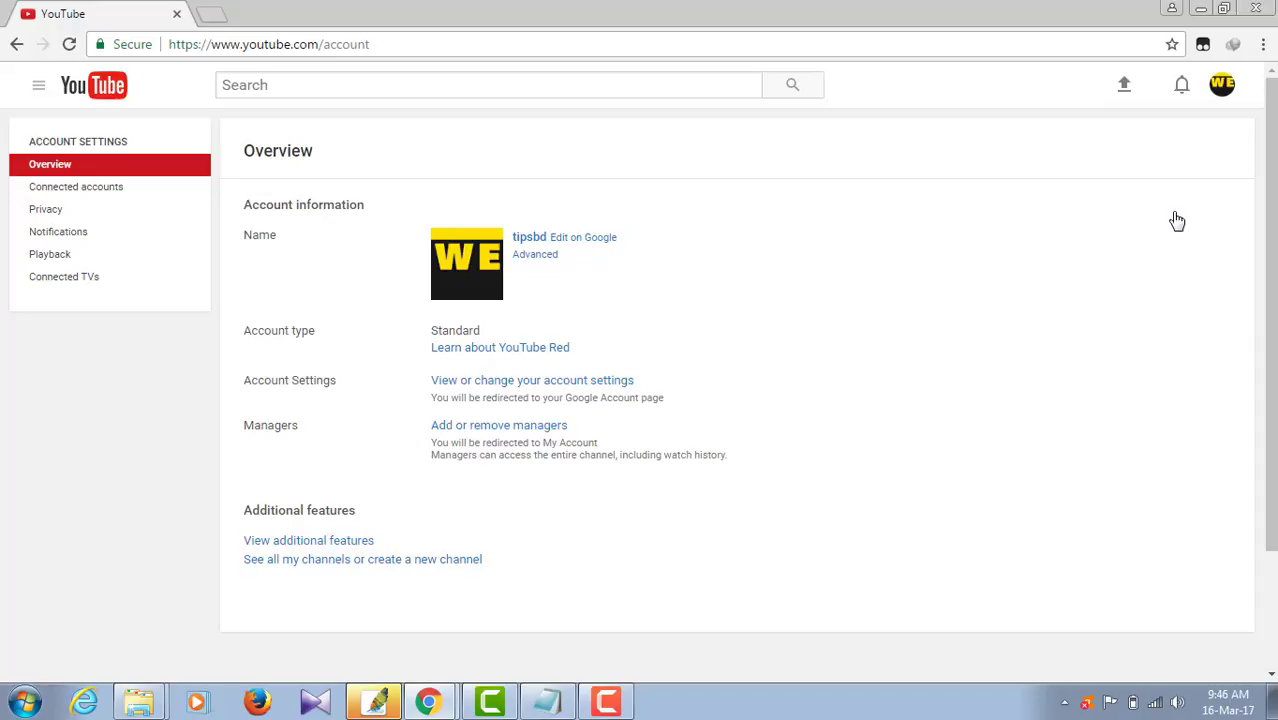
Open Status and Features and scroll the feature cards to find Custom thumbnails marked Not Enabled
click(347, 545)
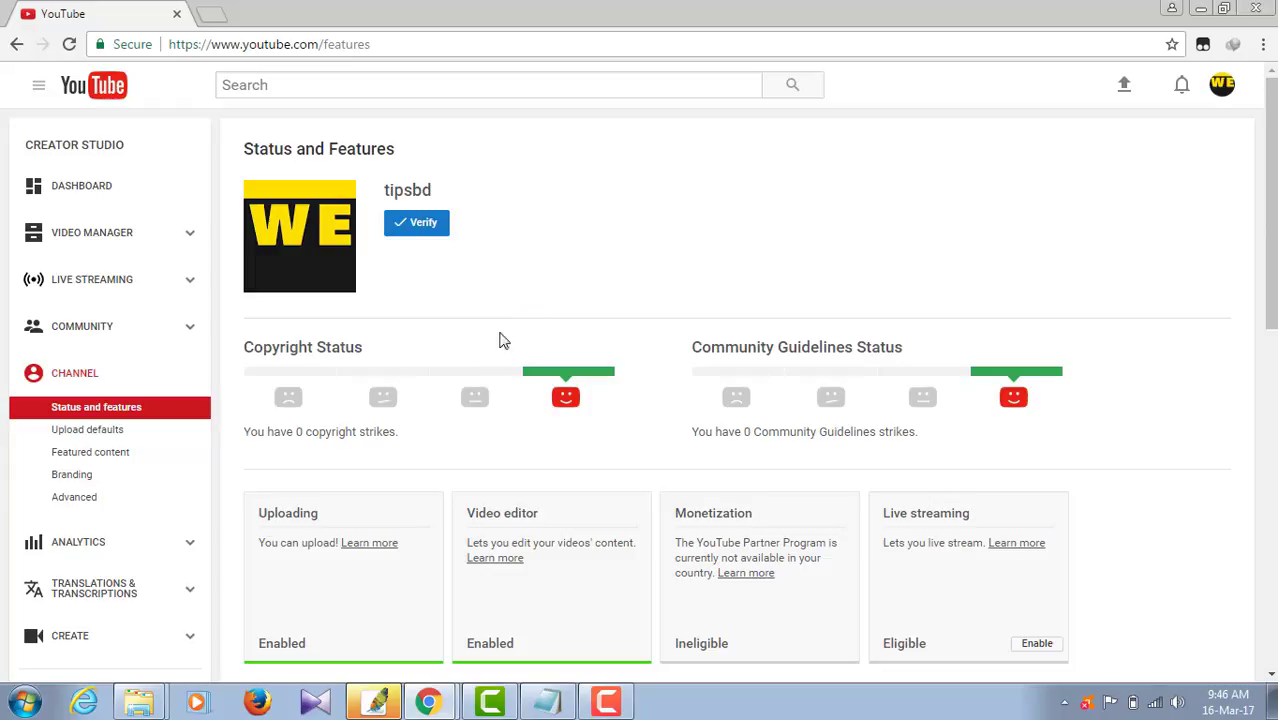
drag(1272, 676, 1270, 676)
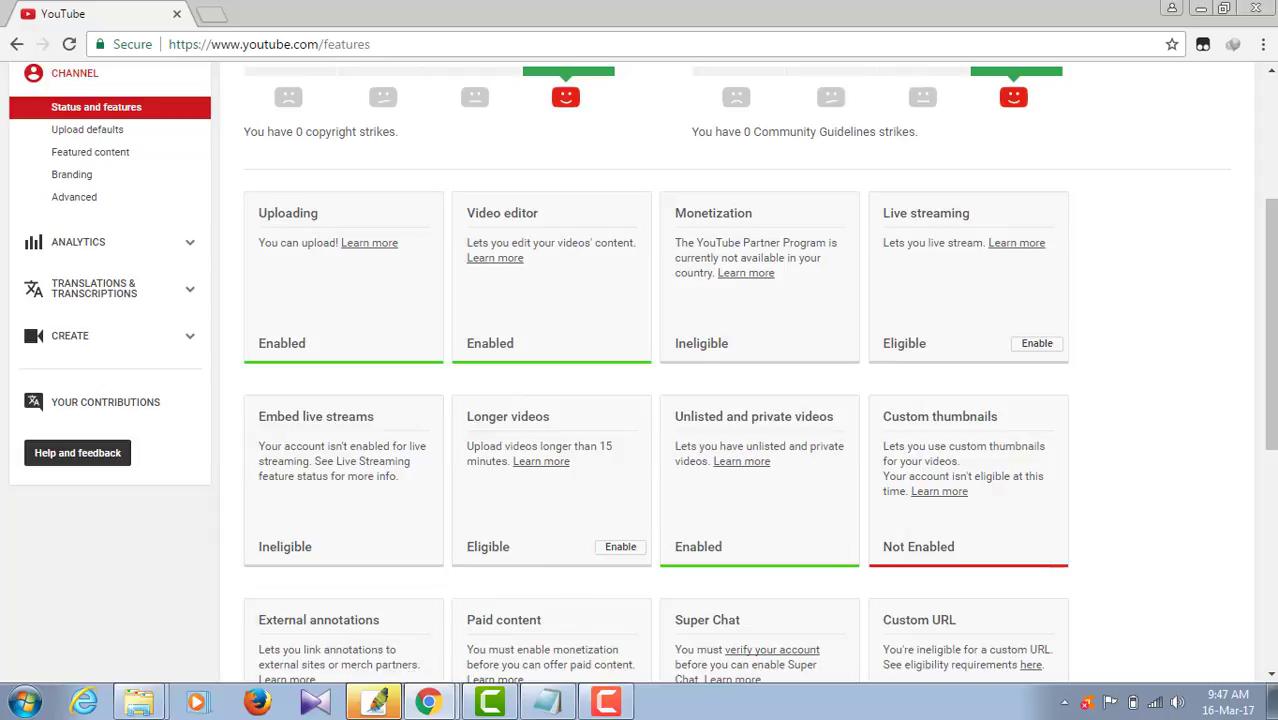
click(1270, 678)
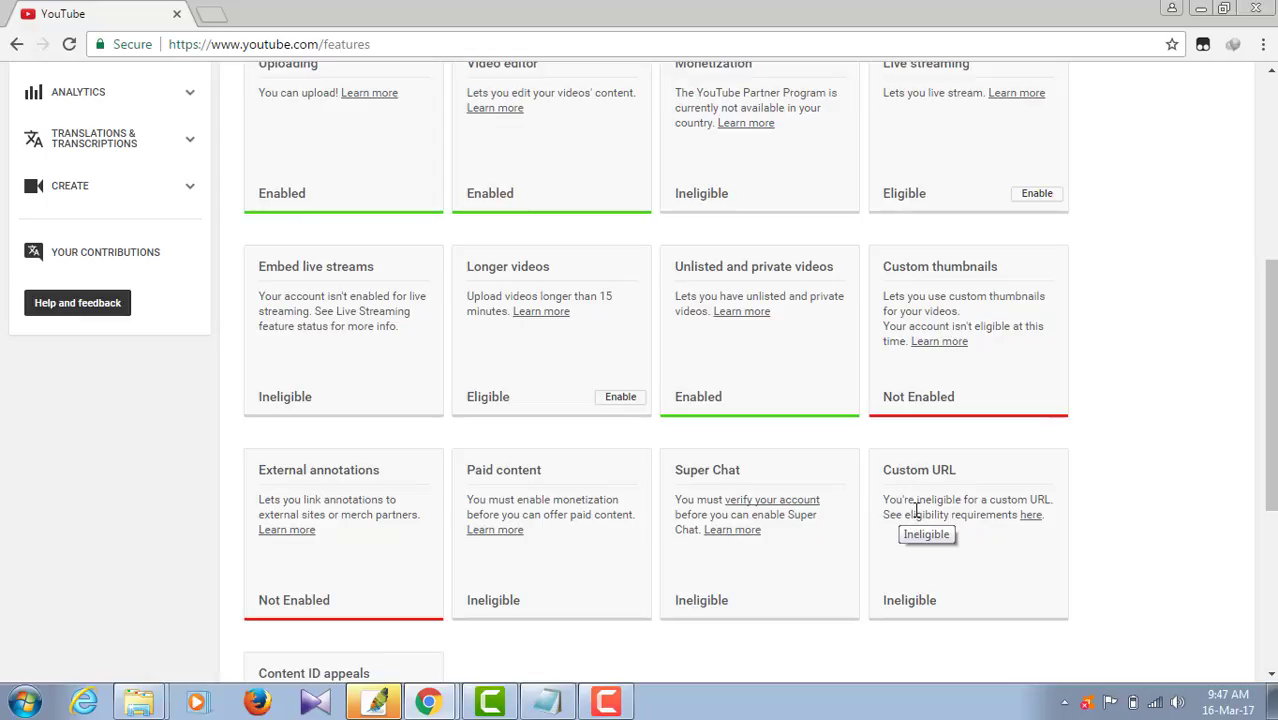
triple_click(913, 512)
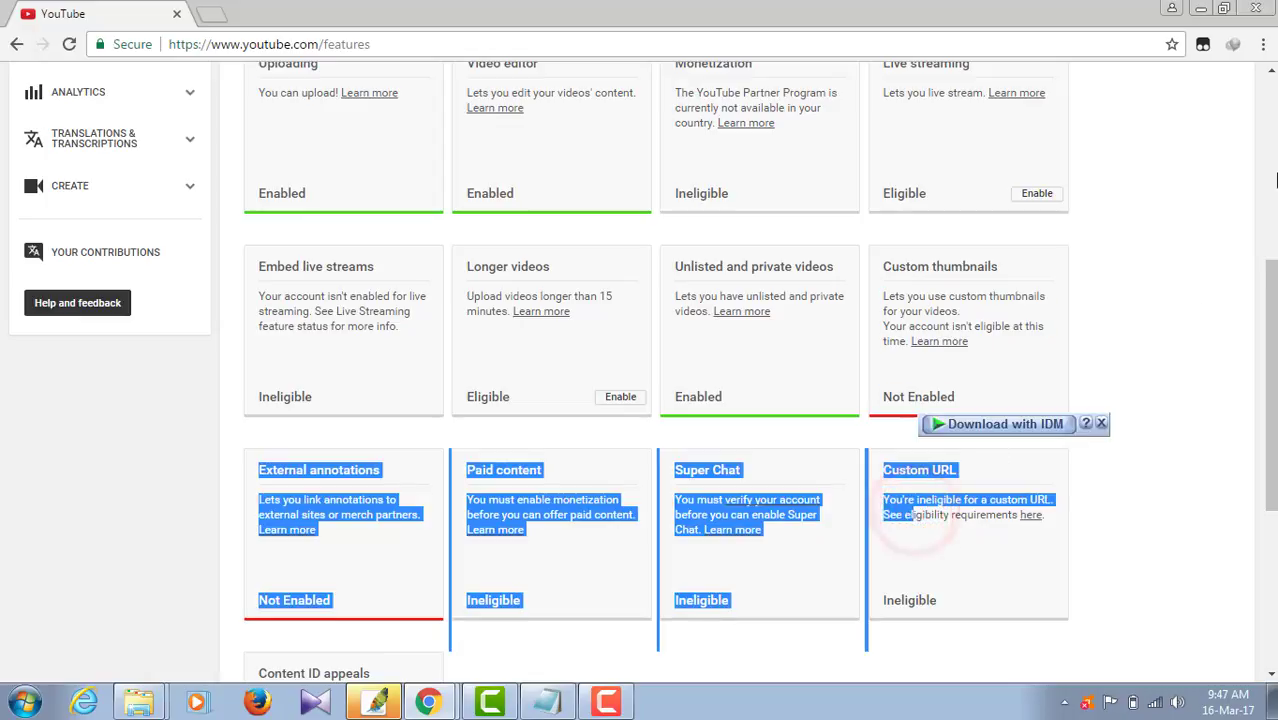
click(1273, 175)
click(1205, 303)
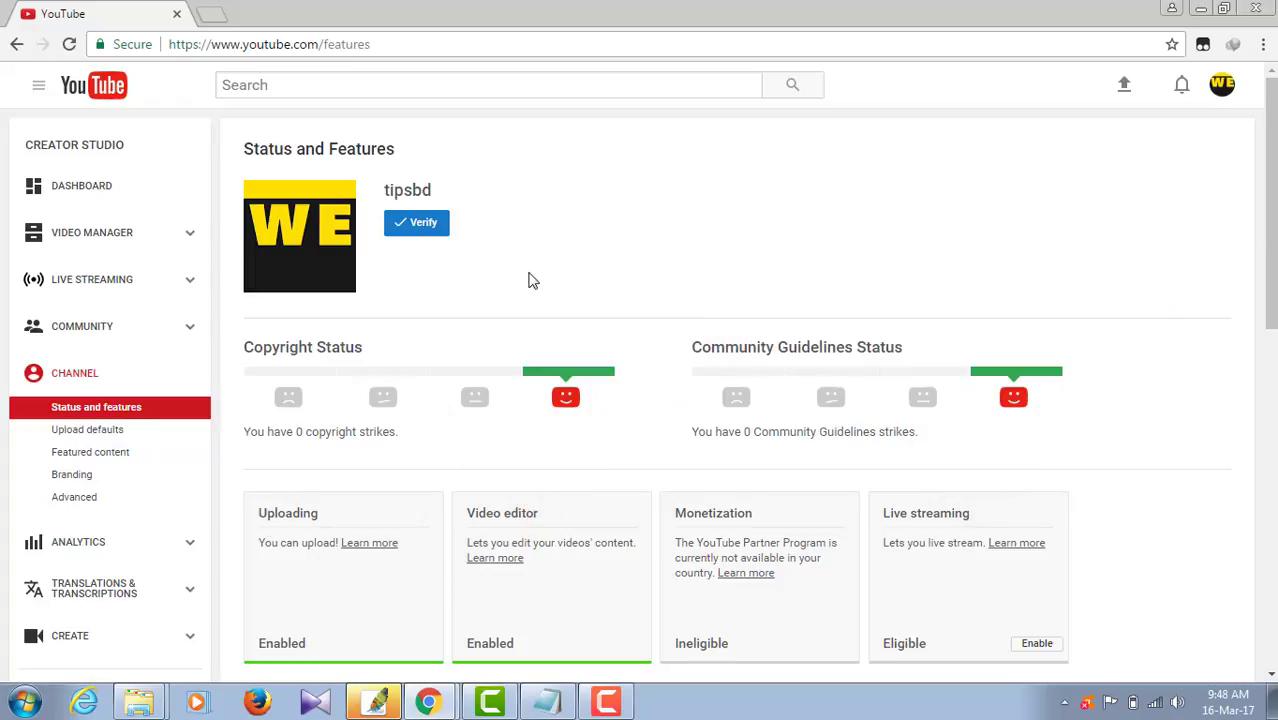
Start account verification by text message and submit the phone number to receive a code
click(423, 228)
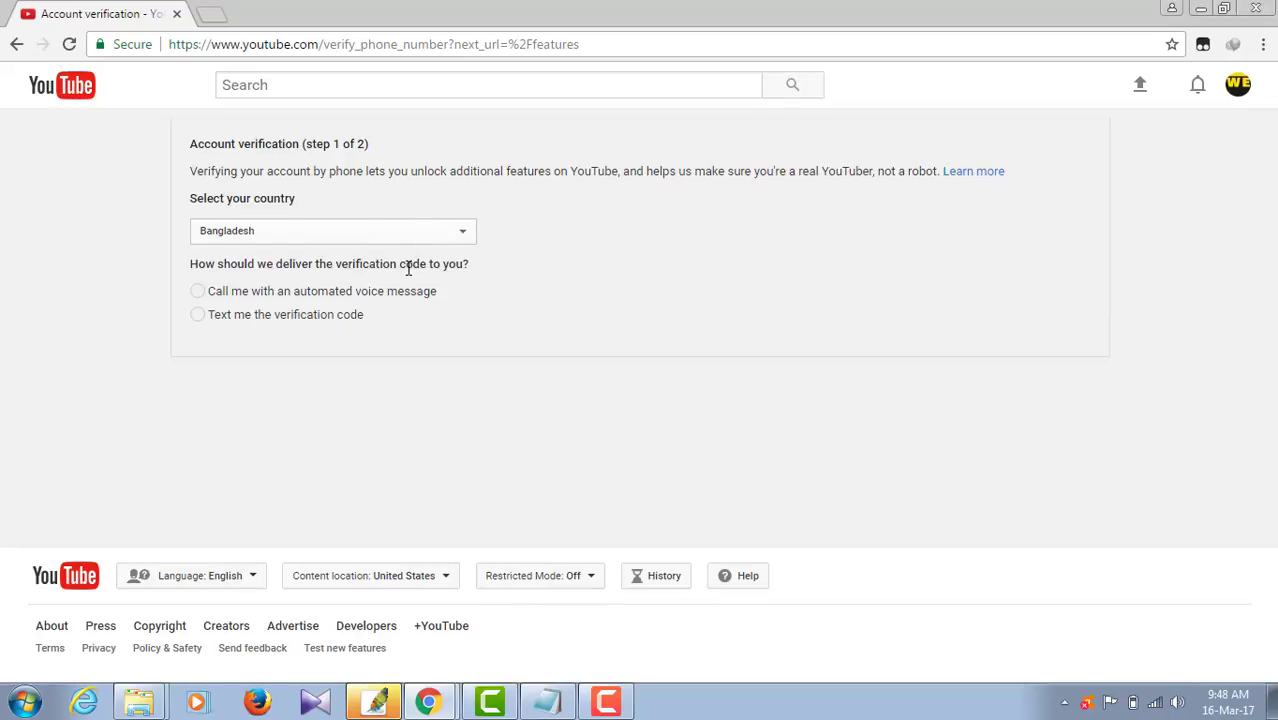
click(228, 318)
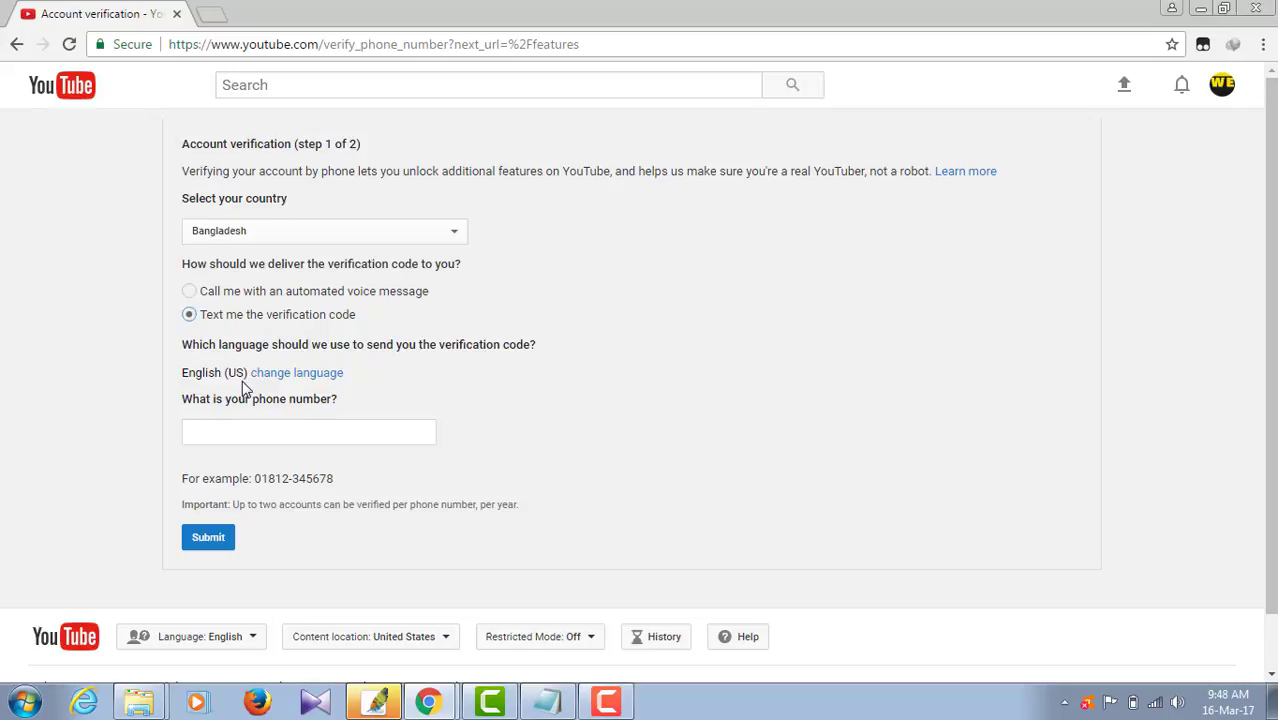
click(253, 434)
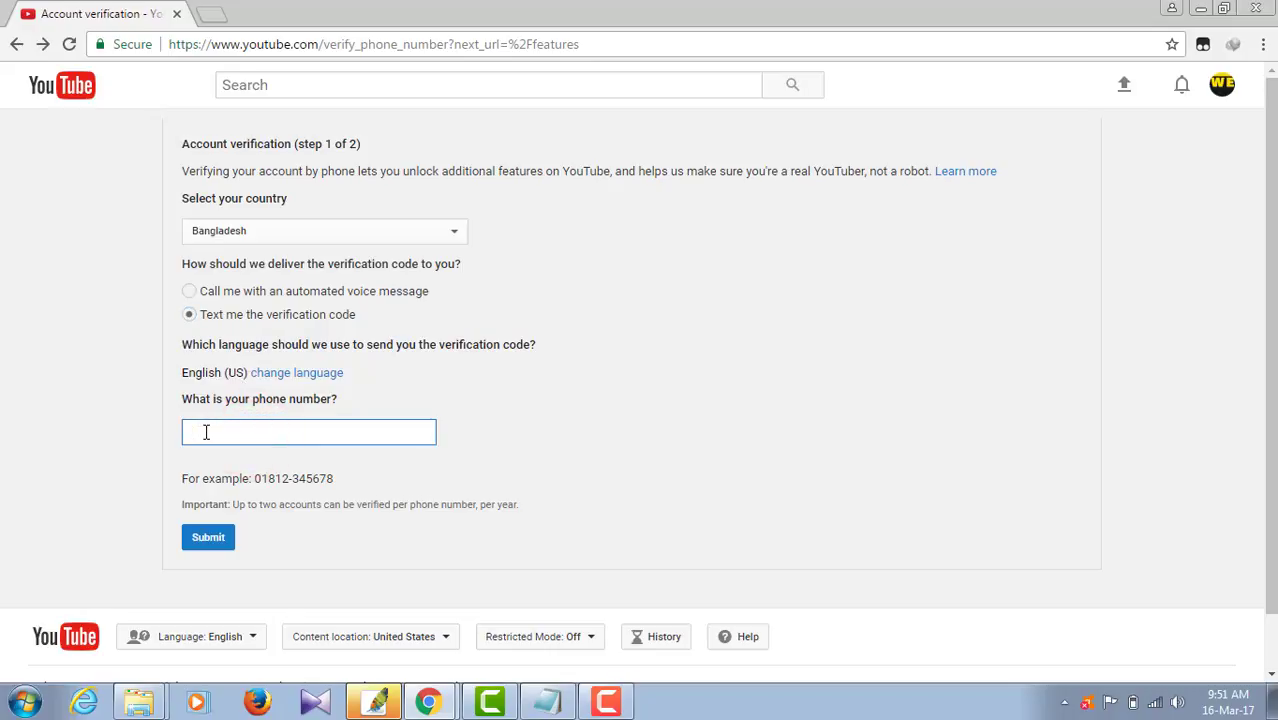
text(017)
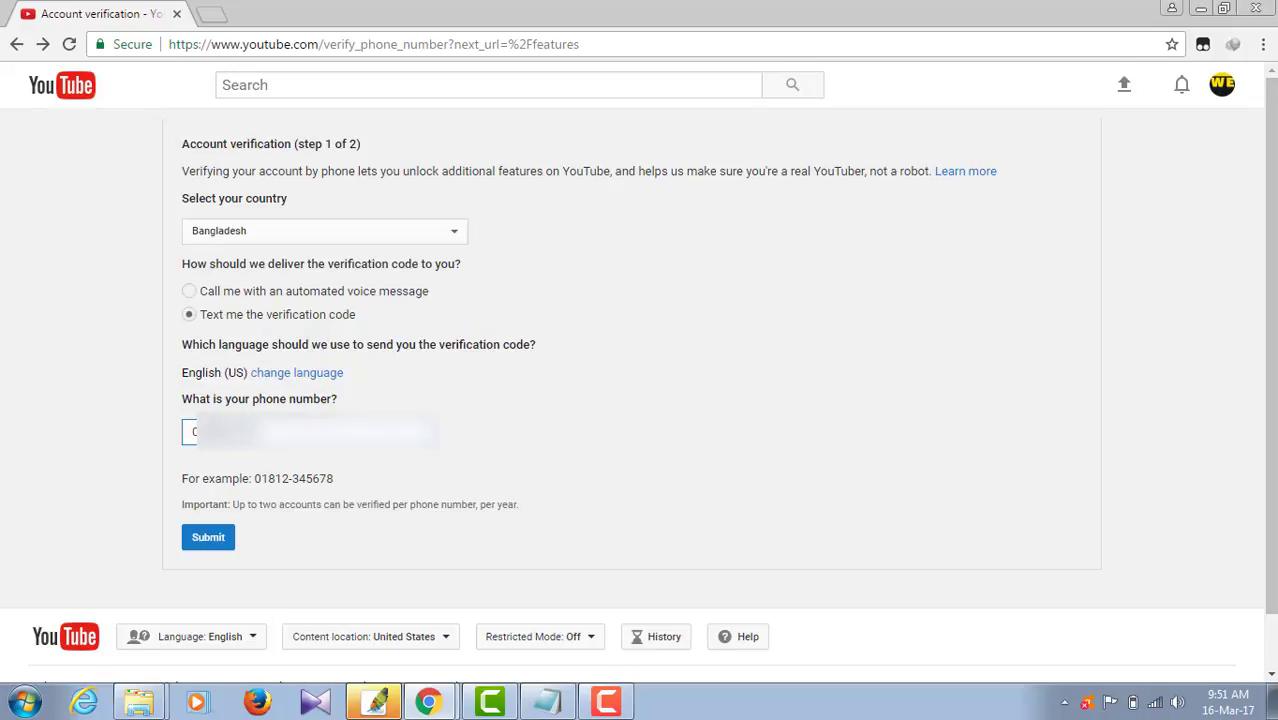
click(220, 540)
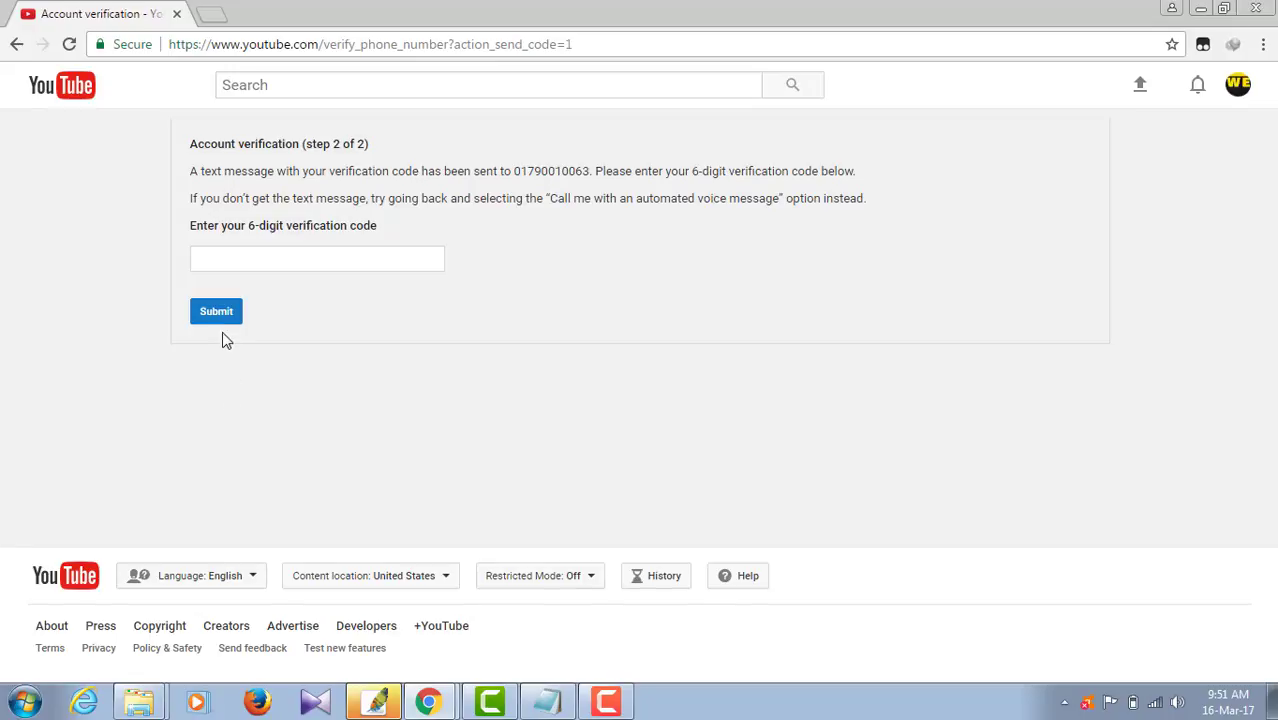
Submit the texted six-digit verification code and continue back to Status and Features
click(238, 262)
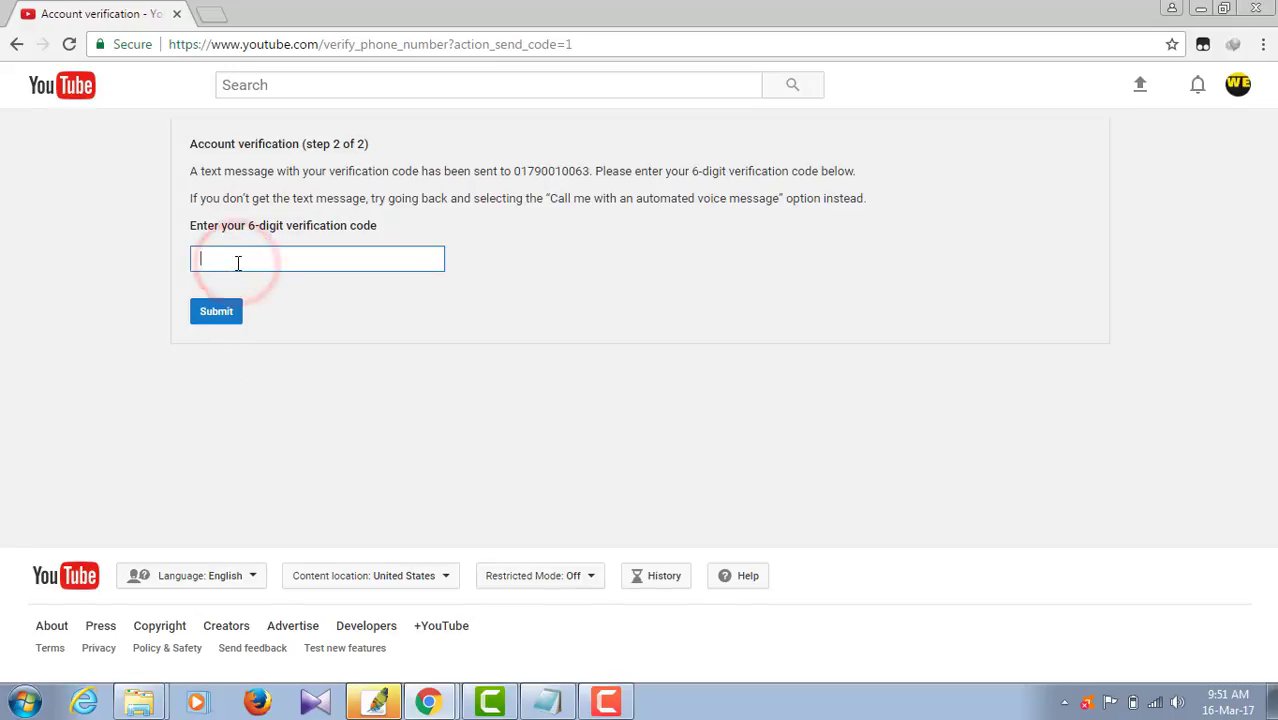
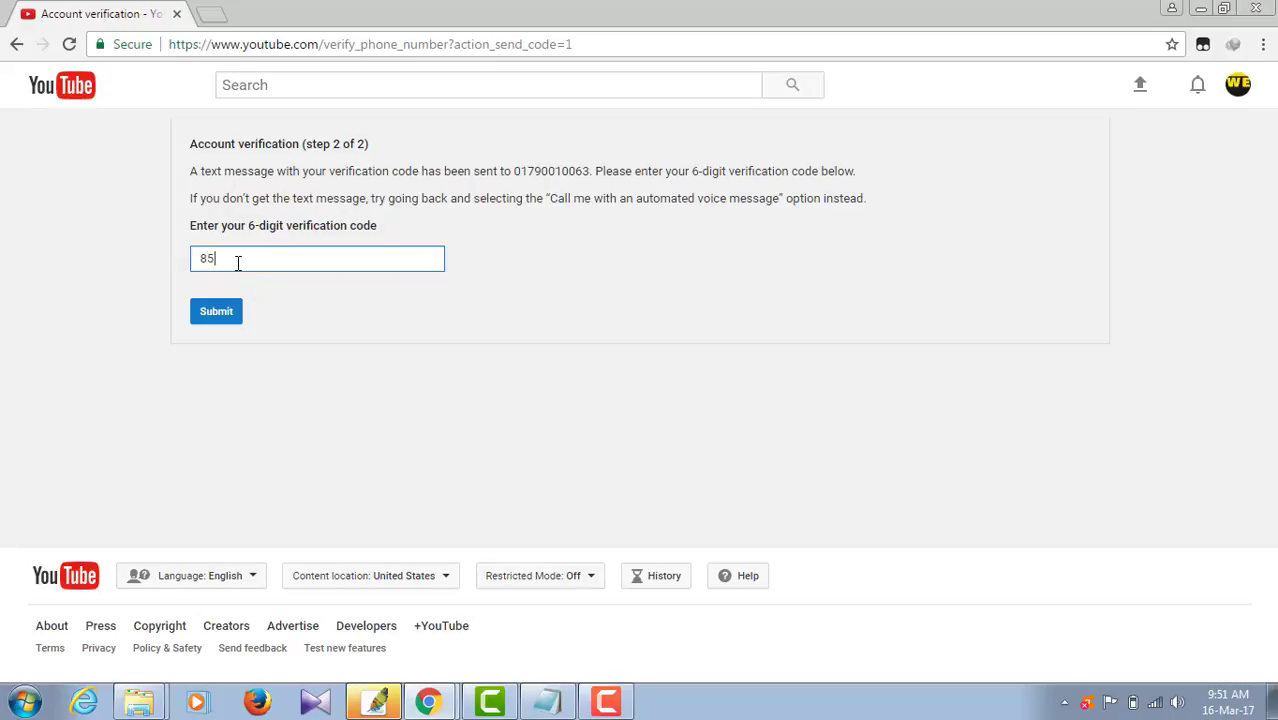
click(226, 314)
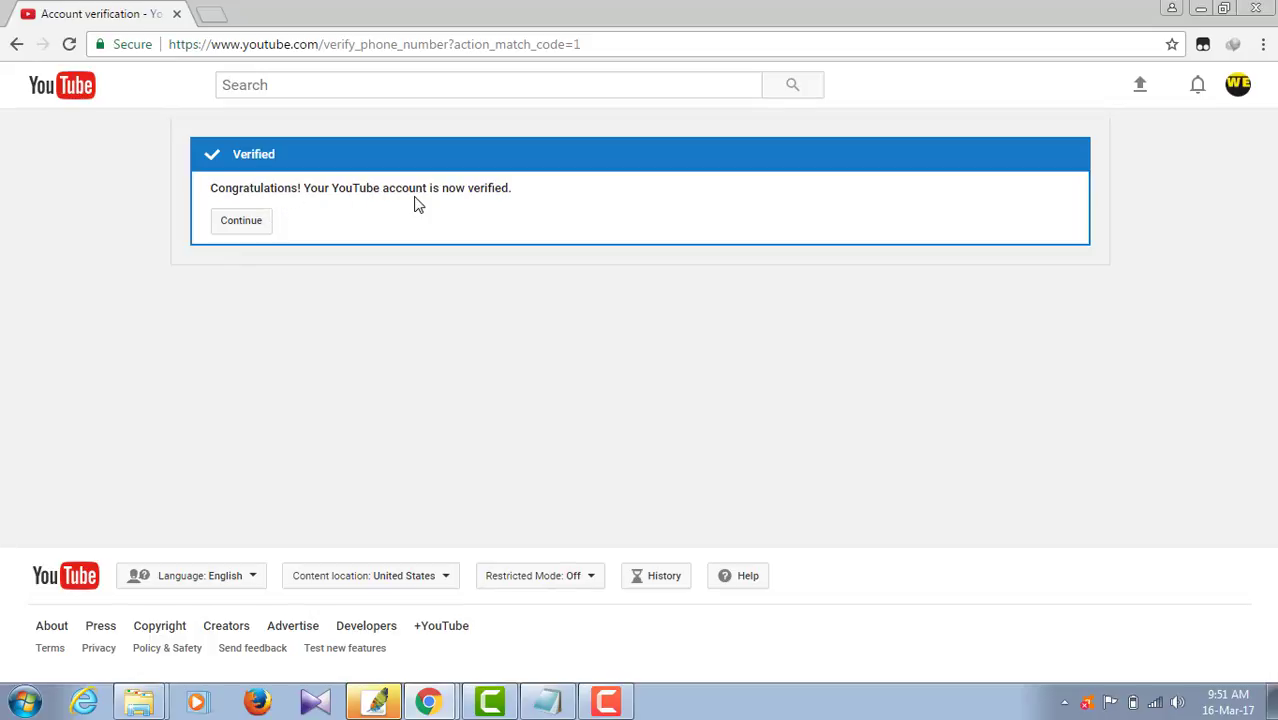
click(247, 223)
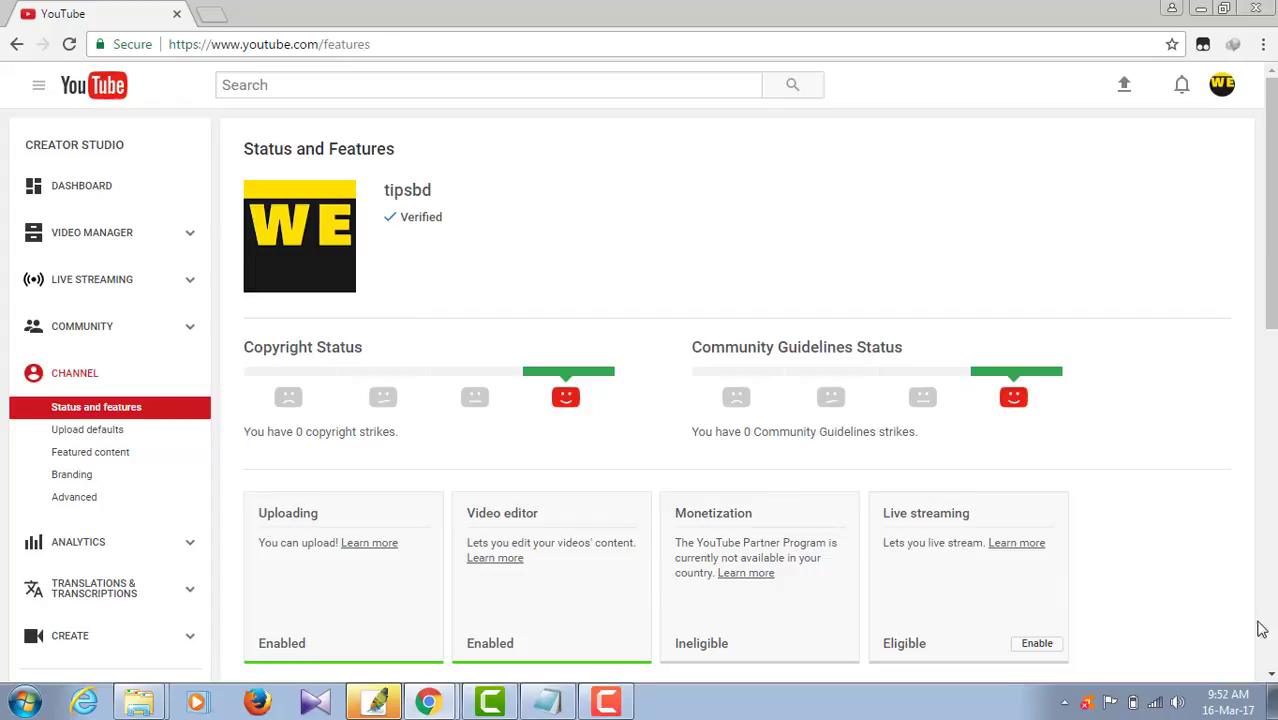
Confirm Custom thumbnails now reads Enabled, then go to the Video Manager's two-video list
click(1272, 660)
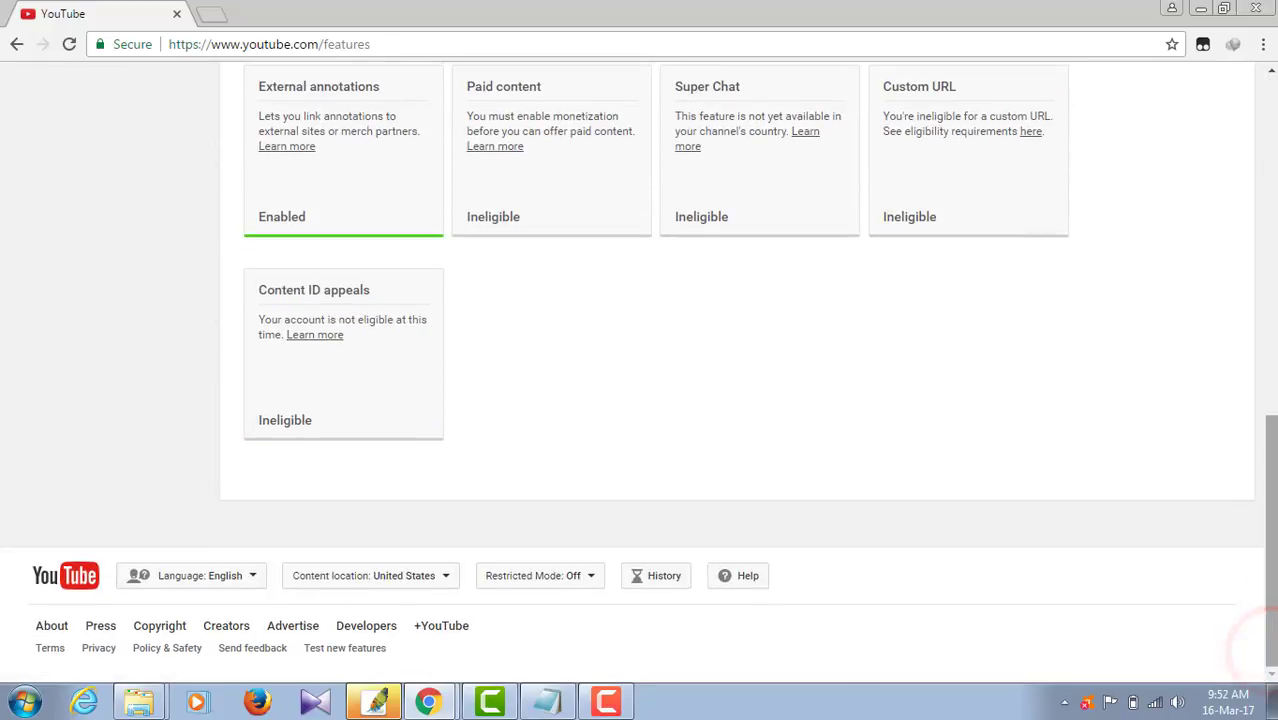
click(1274, 289)
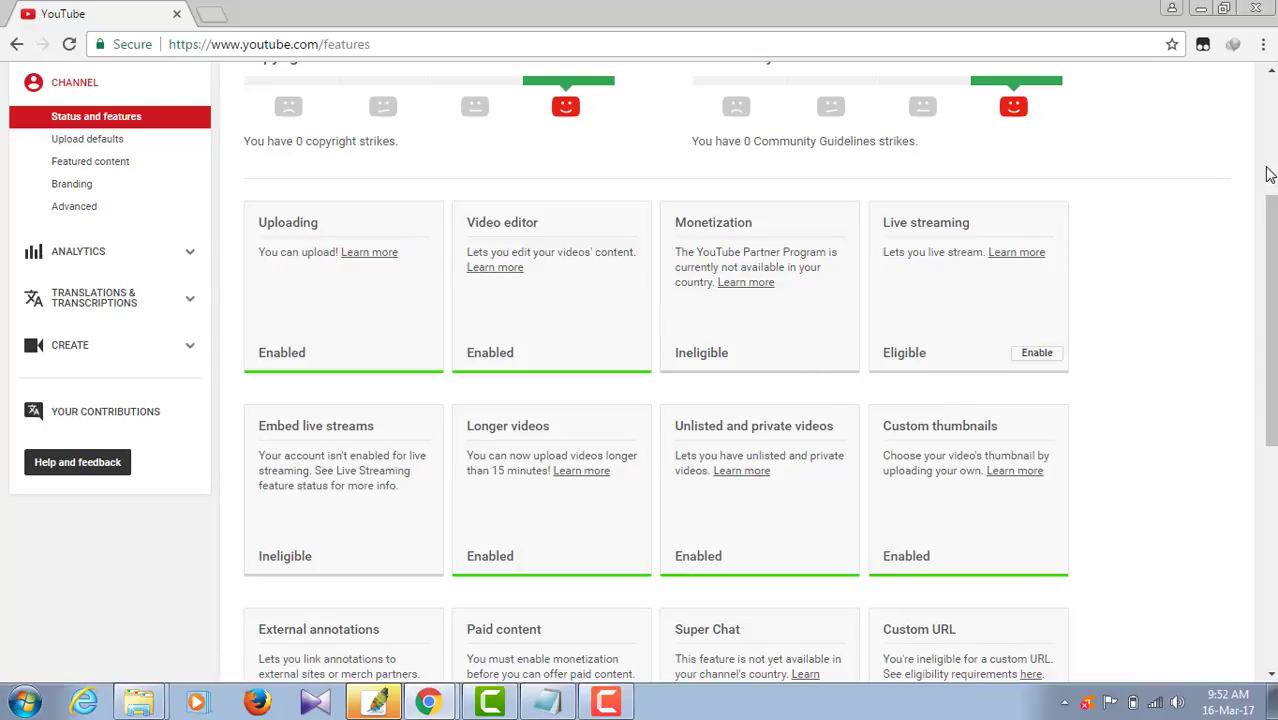
click(1274, 598)
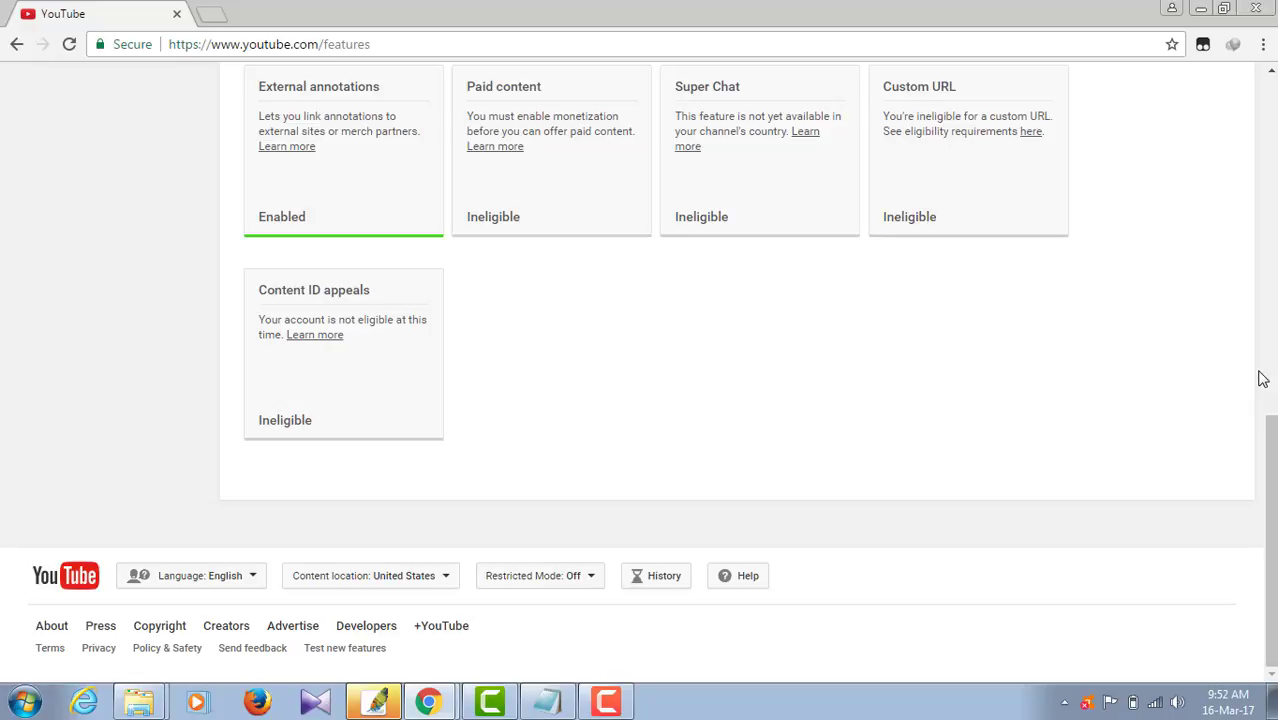
click(1274, 270)
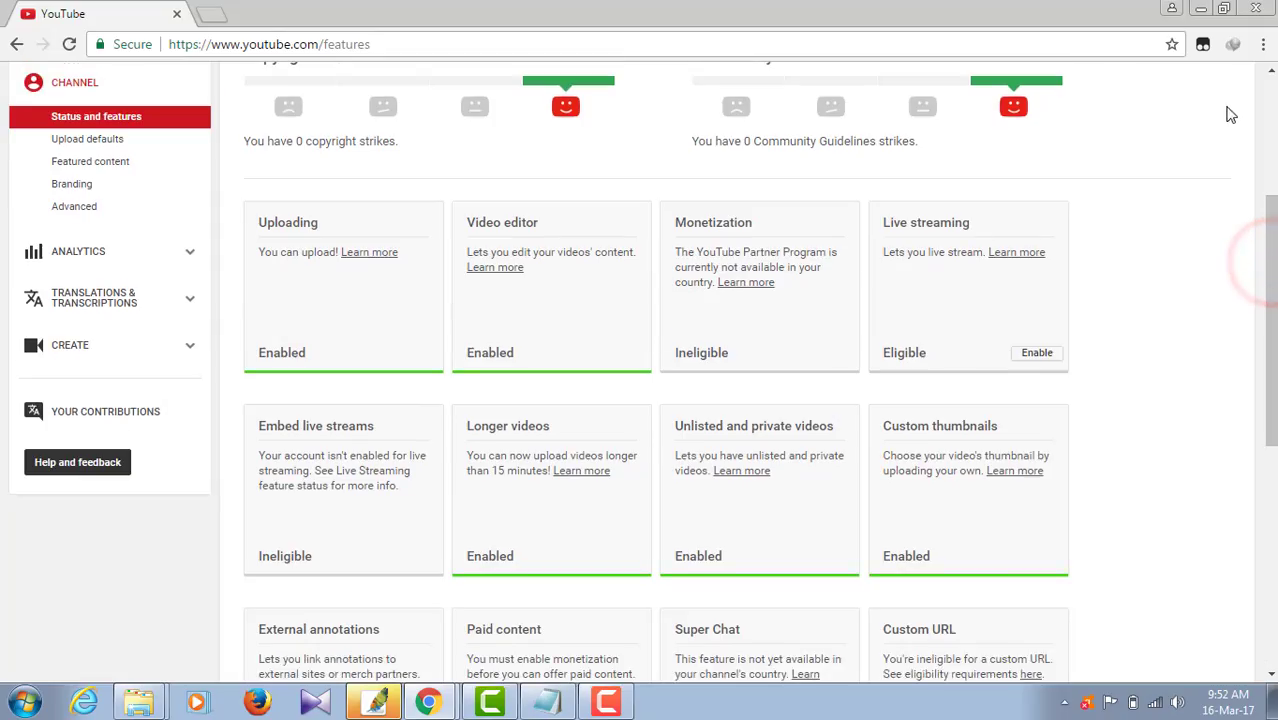
click(1273, 112)
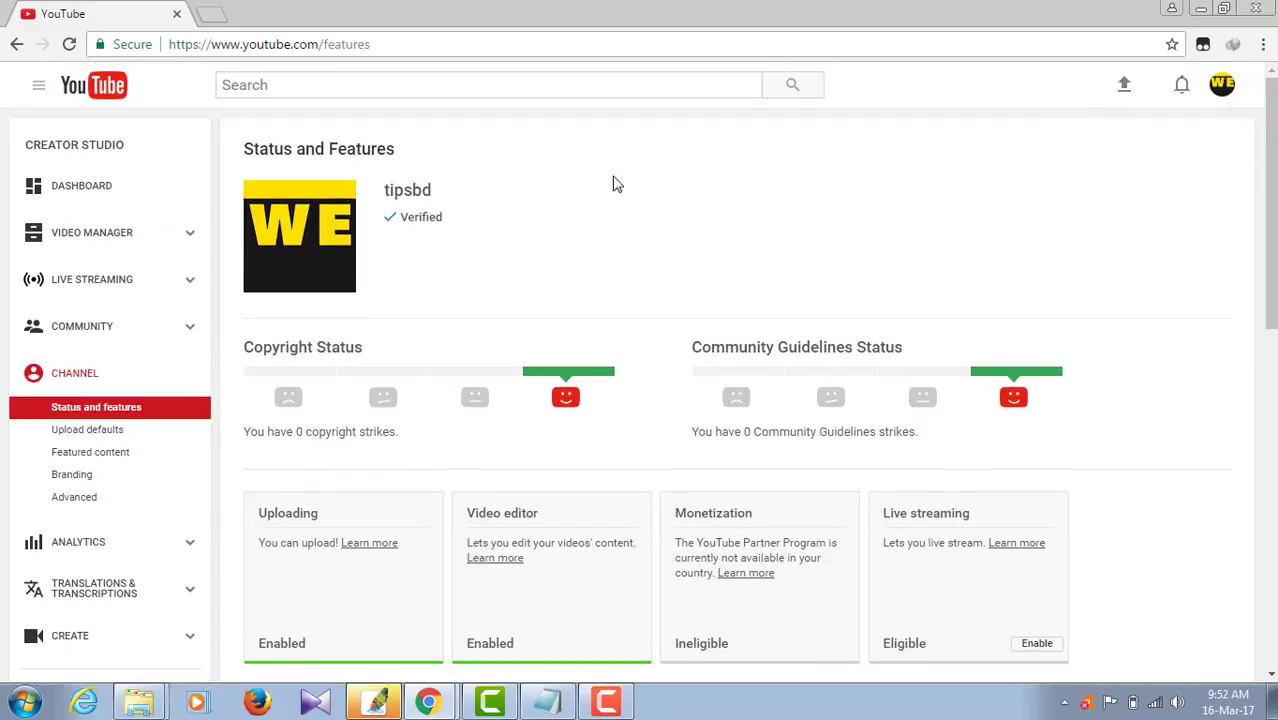
click(97, 242)
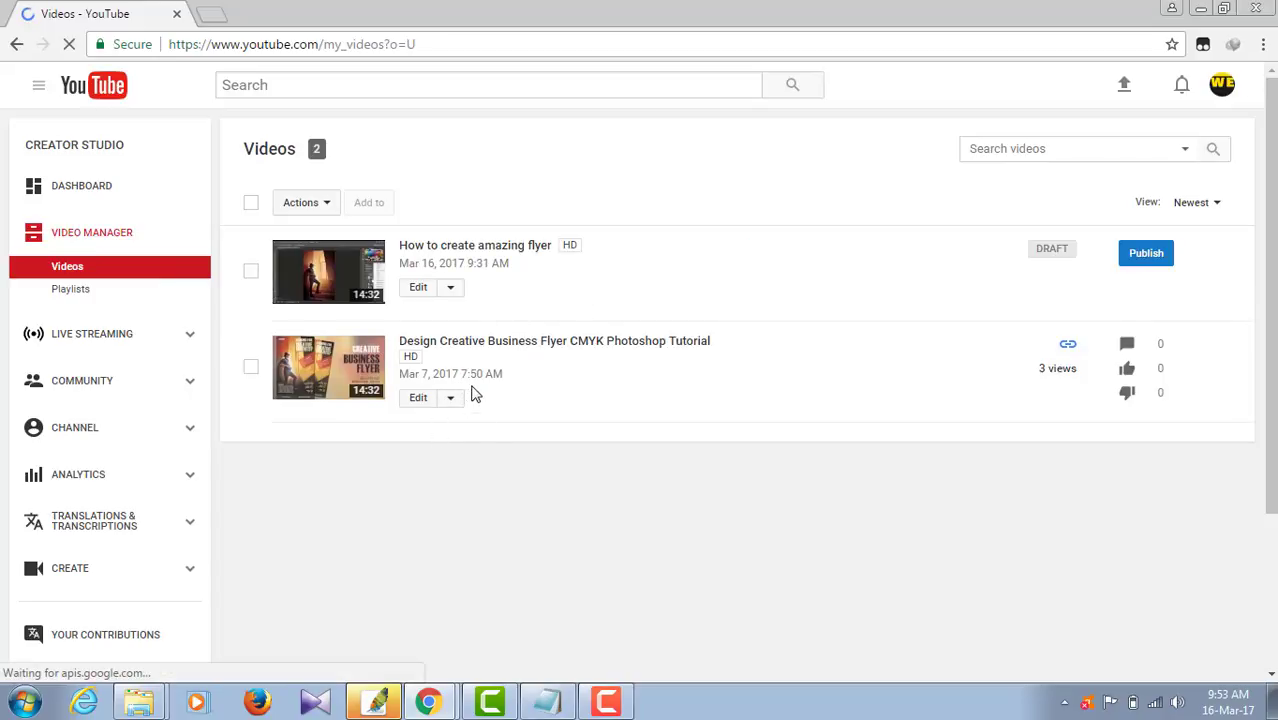
Open the Info & Settings edit page for 'How to create amazing flyer'
click(418, 290)
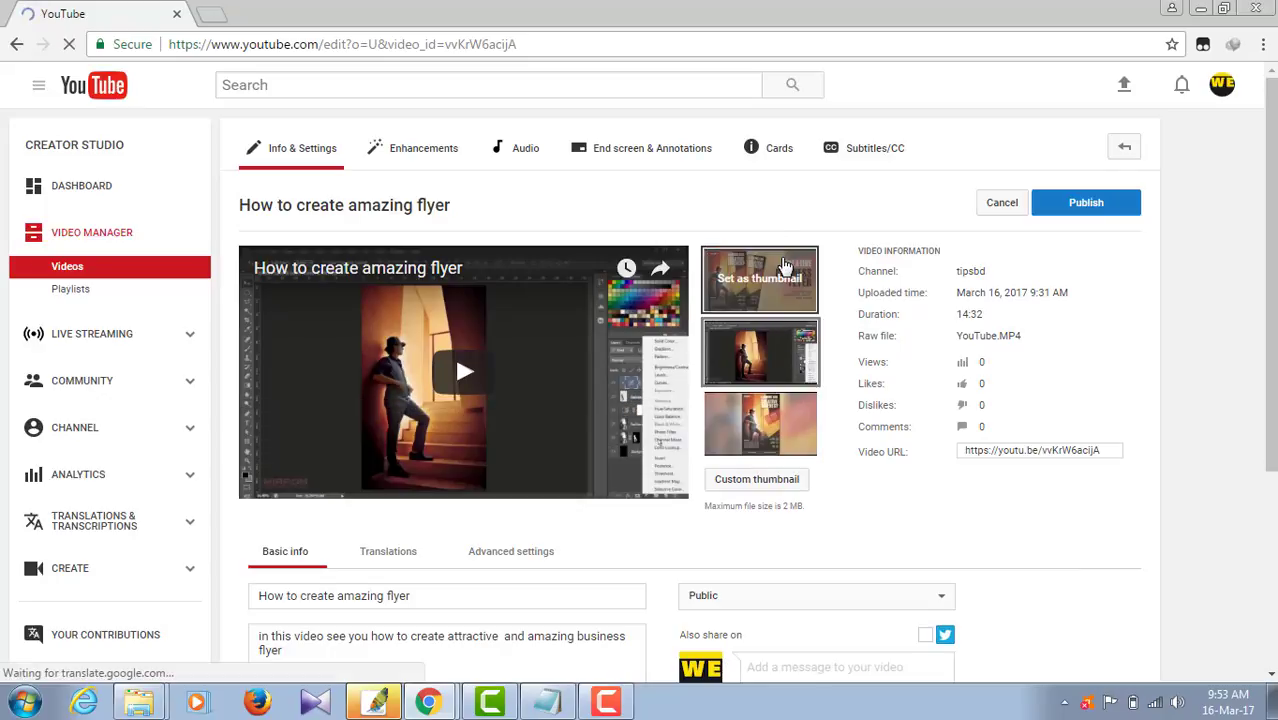
mouse_move(775, 410)
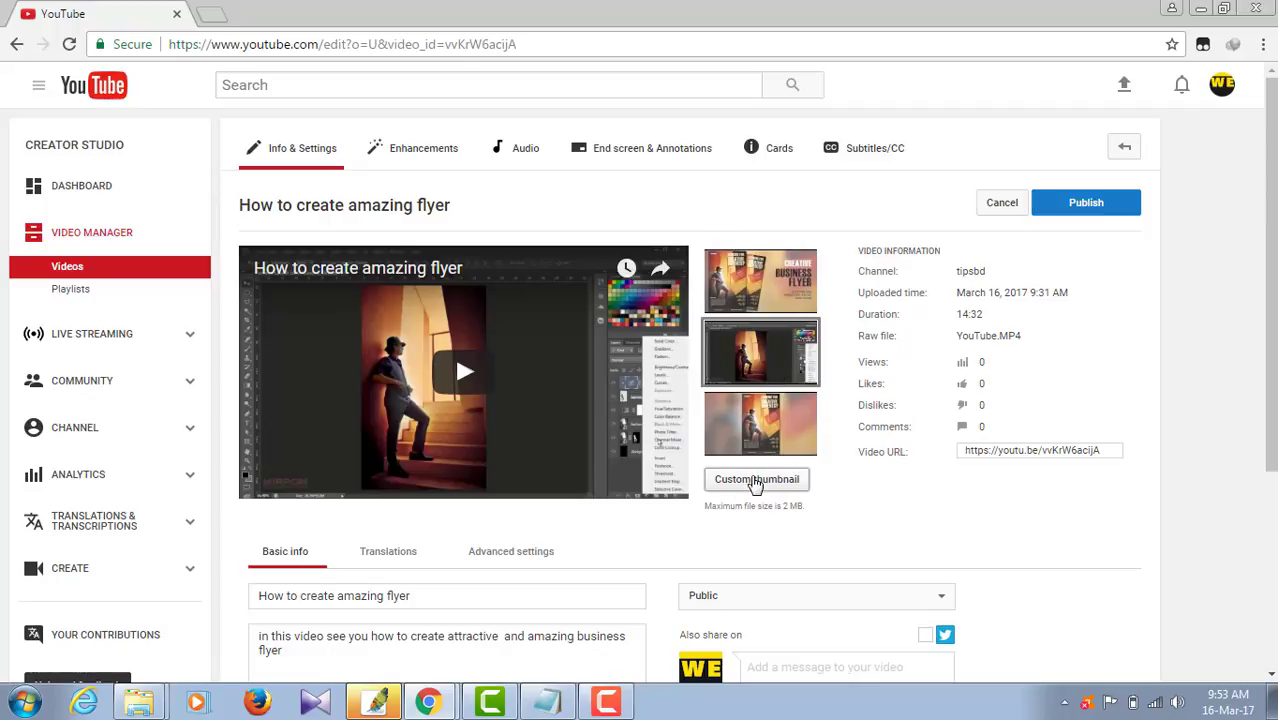
mouse_move(760, 500)
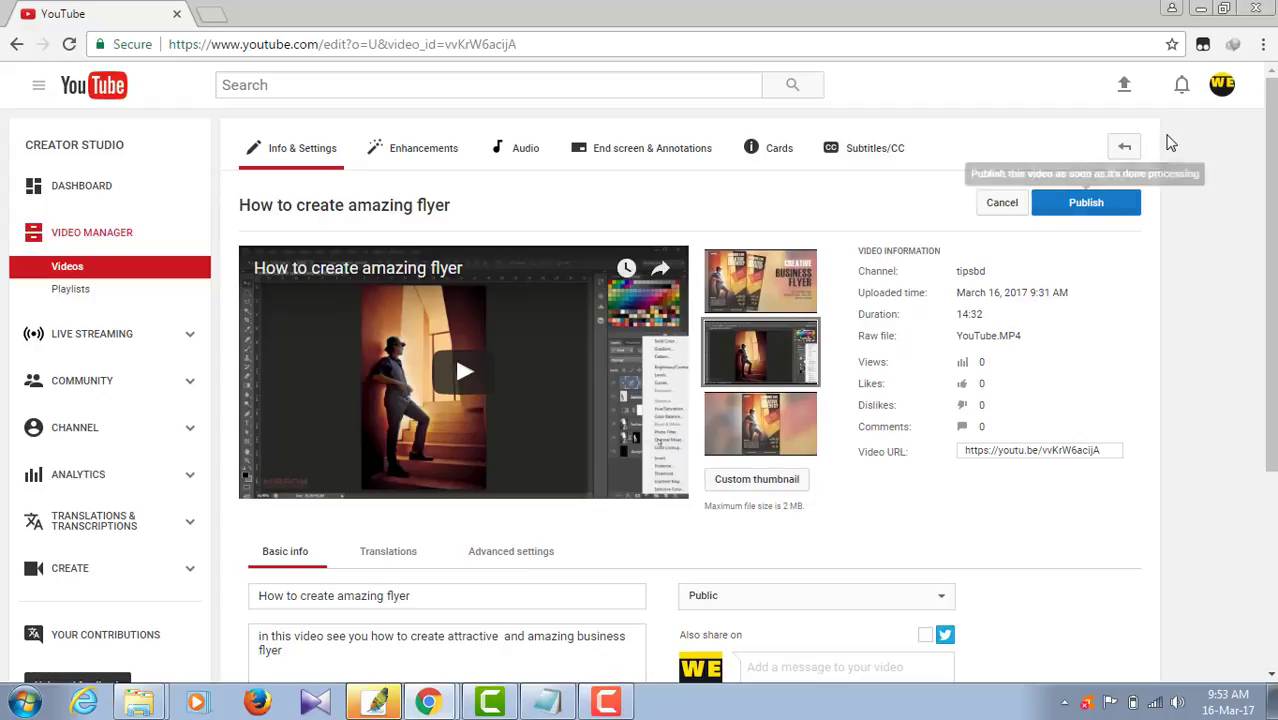
click(1200, 10)
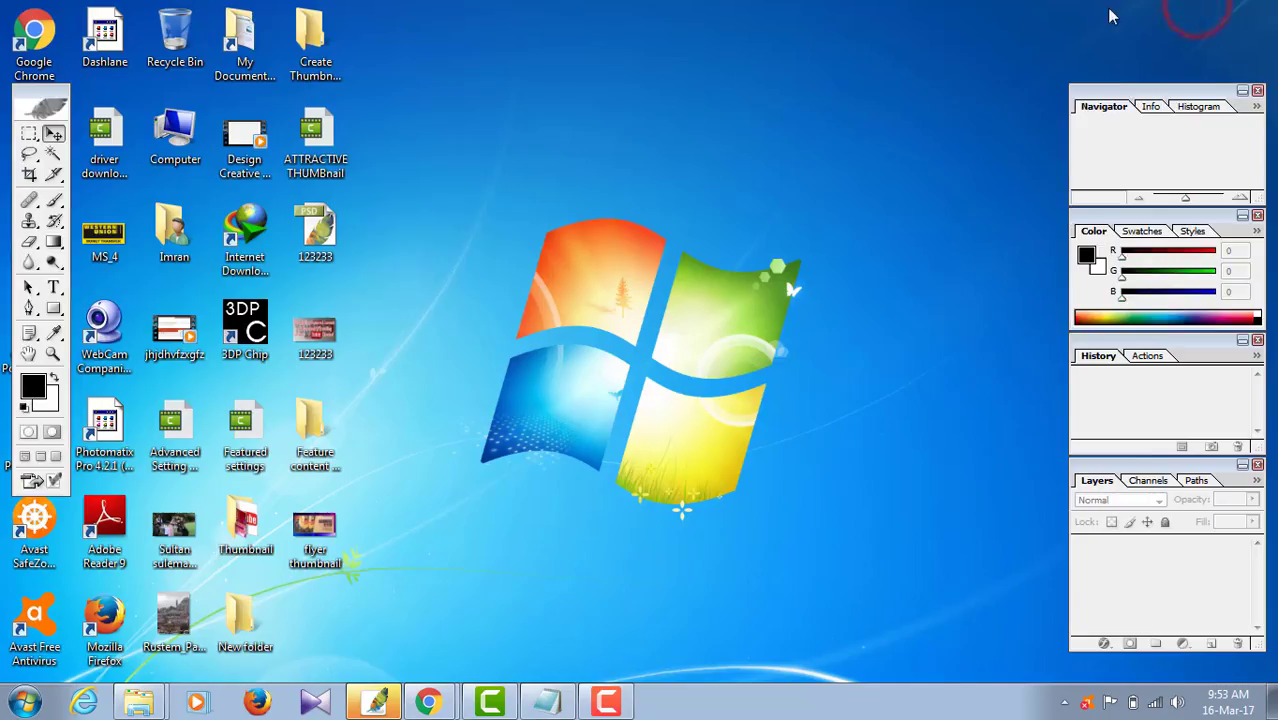
right_click(316, 540)
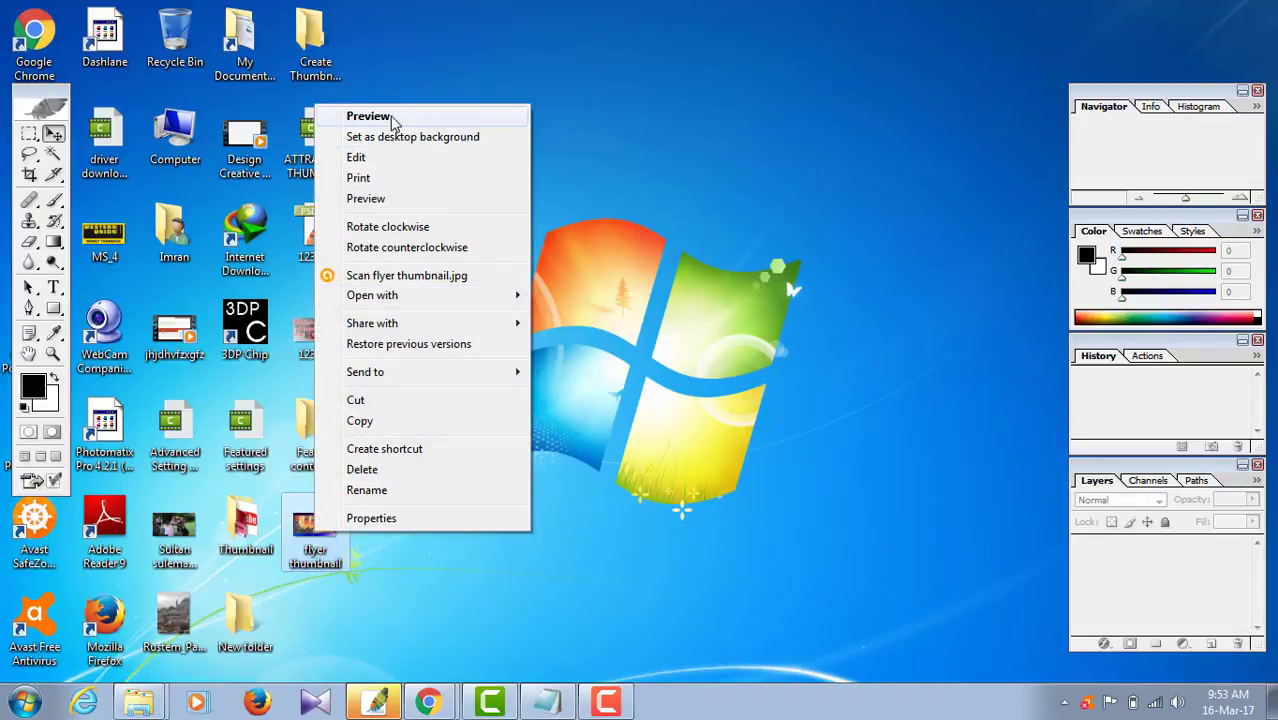
click(393, 118)
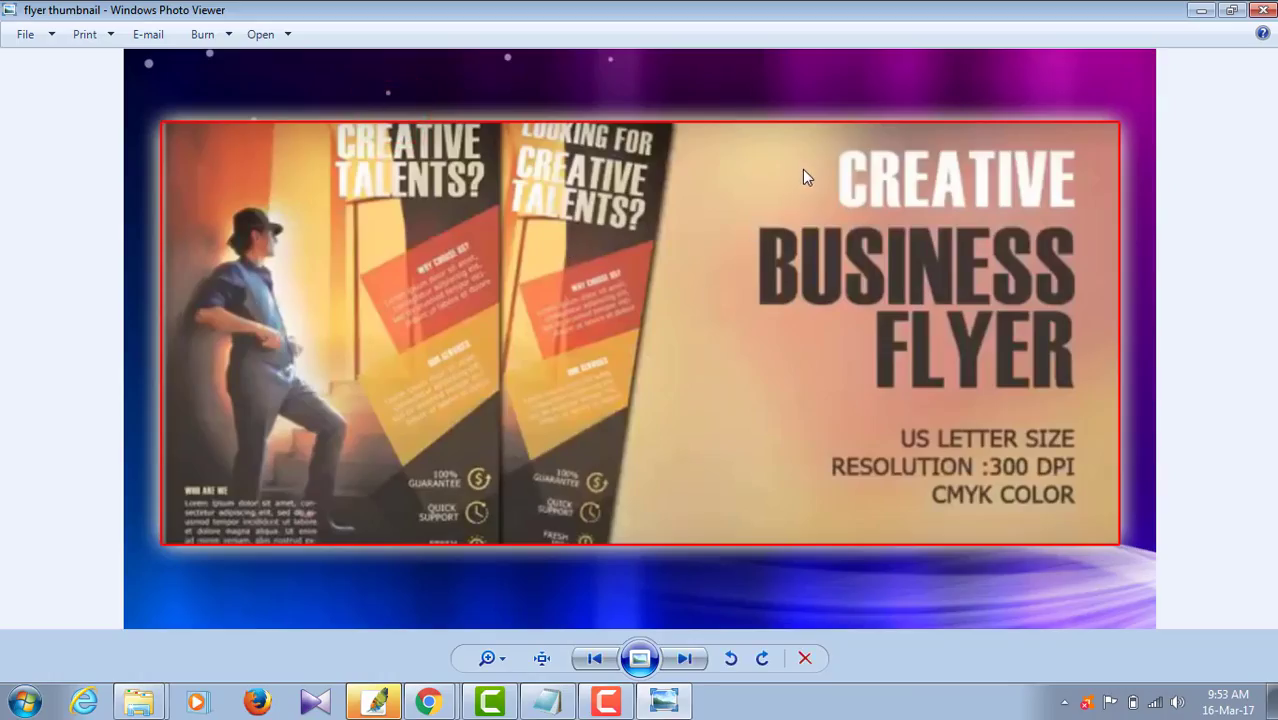
click(1264, 10)
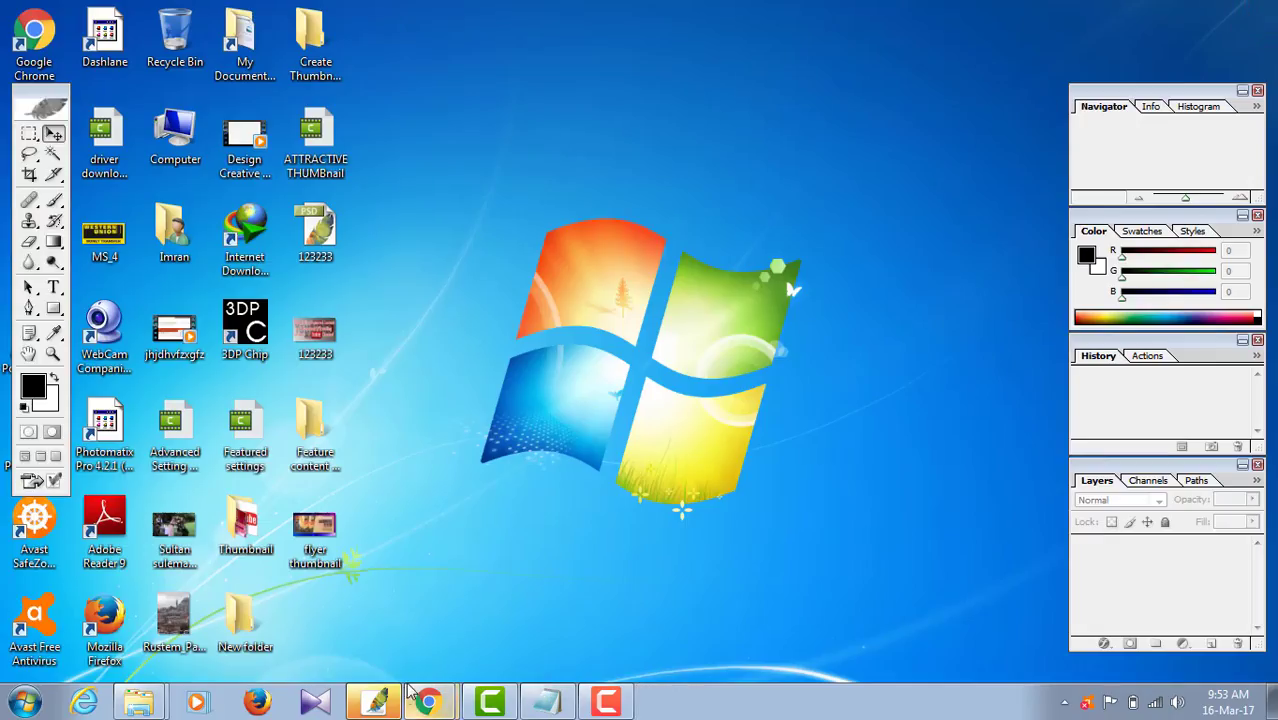
click(388, 703)
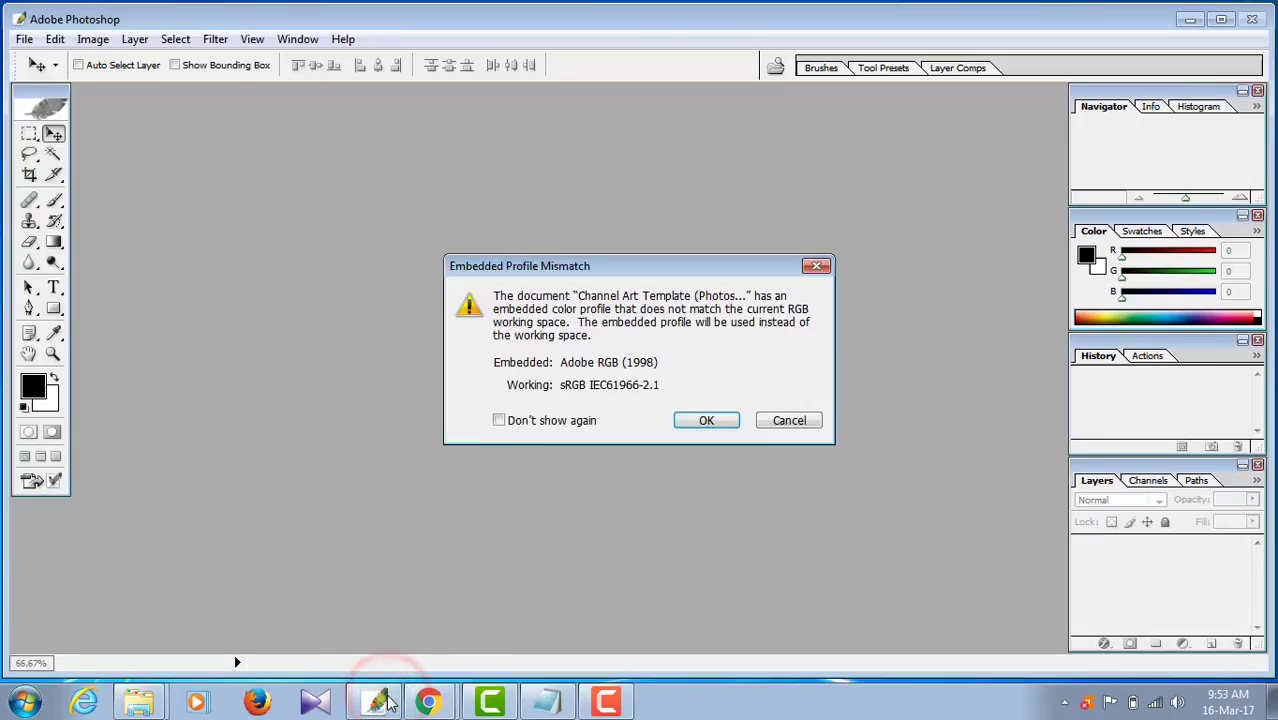
click(1192, 21)
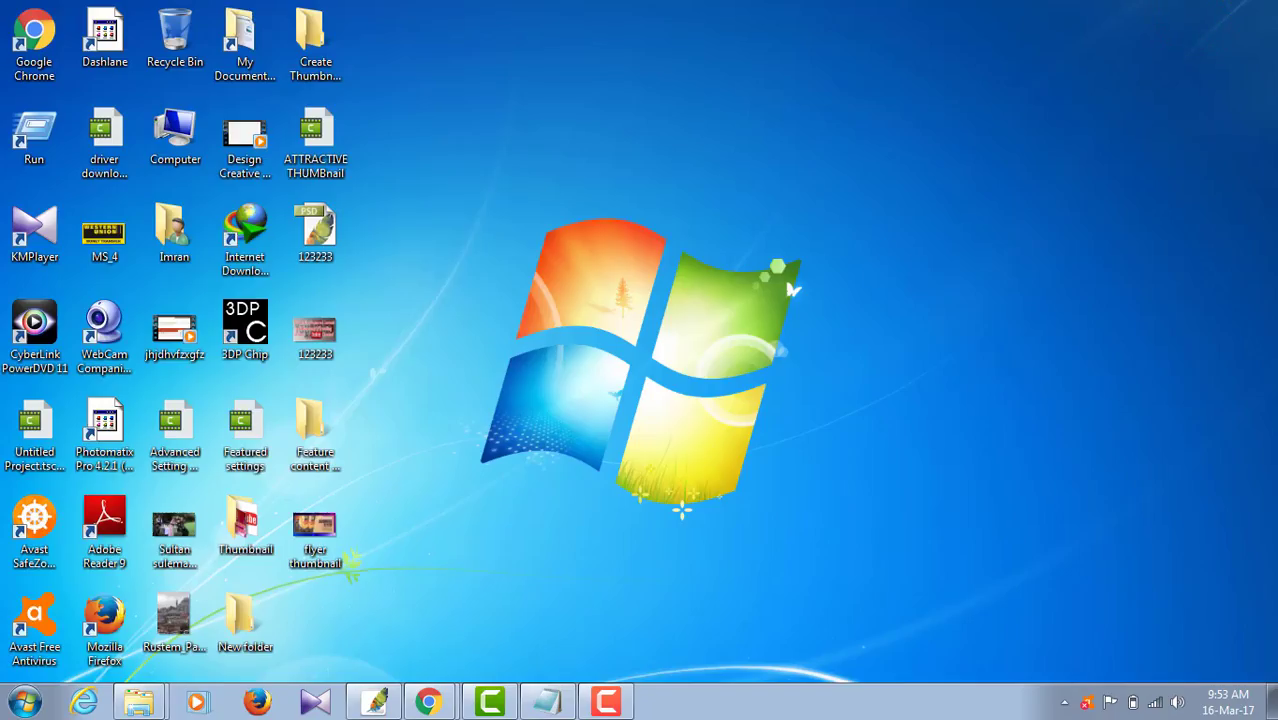
click(428, 703)
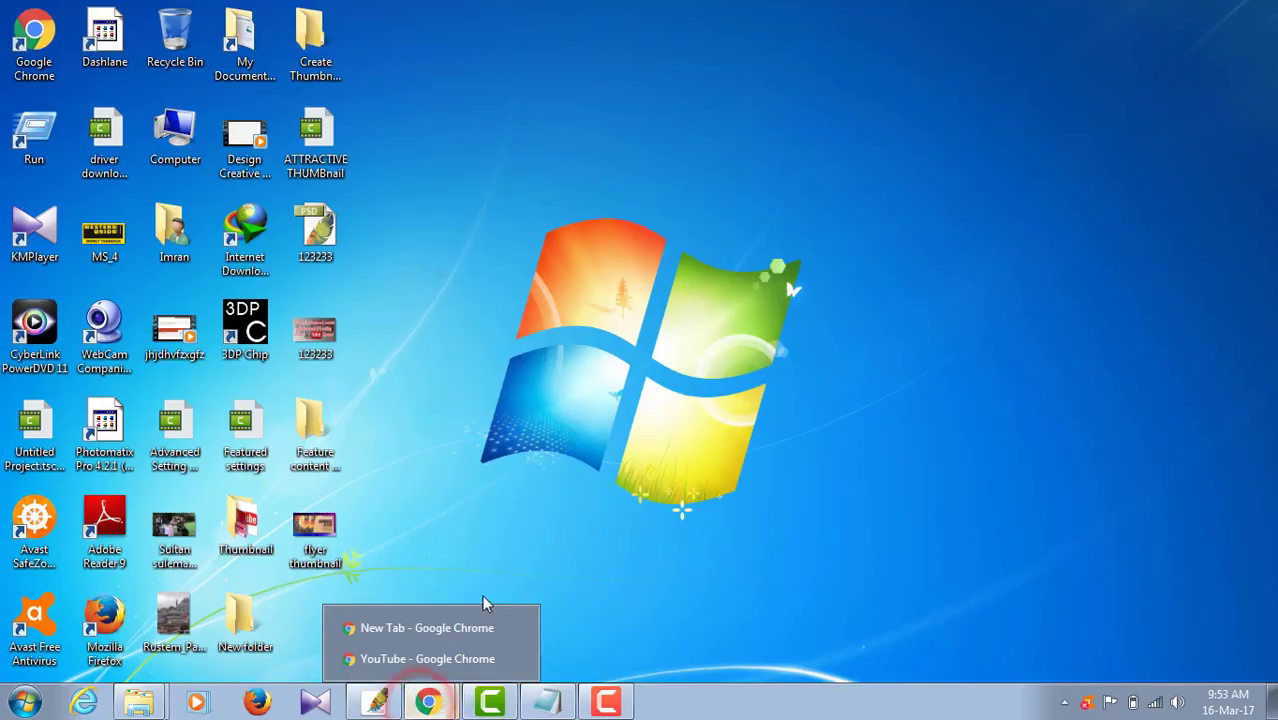
click(445, 660)
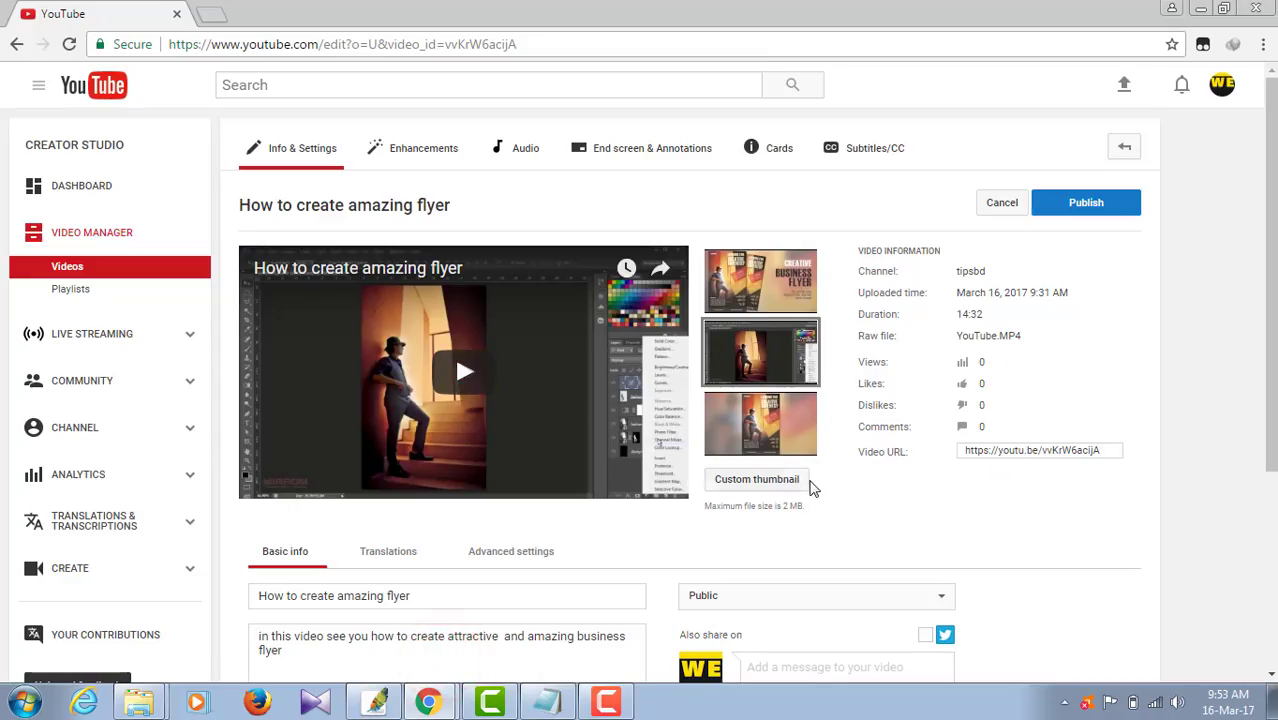
Upload 'flyer thumbnail.jpg' from the Desktop as the video's custom thumbnail
click(788, 482)
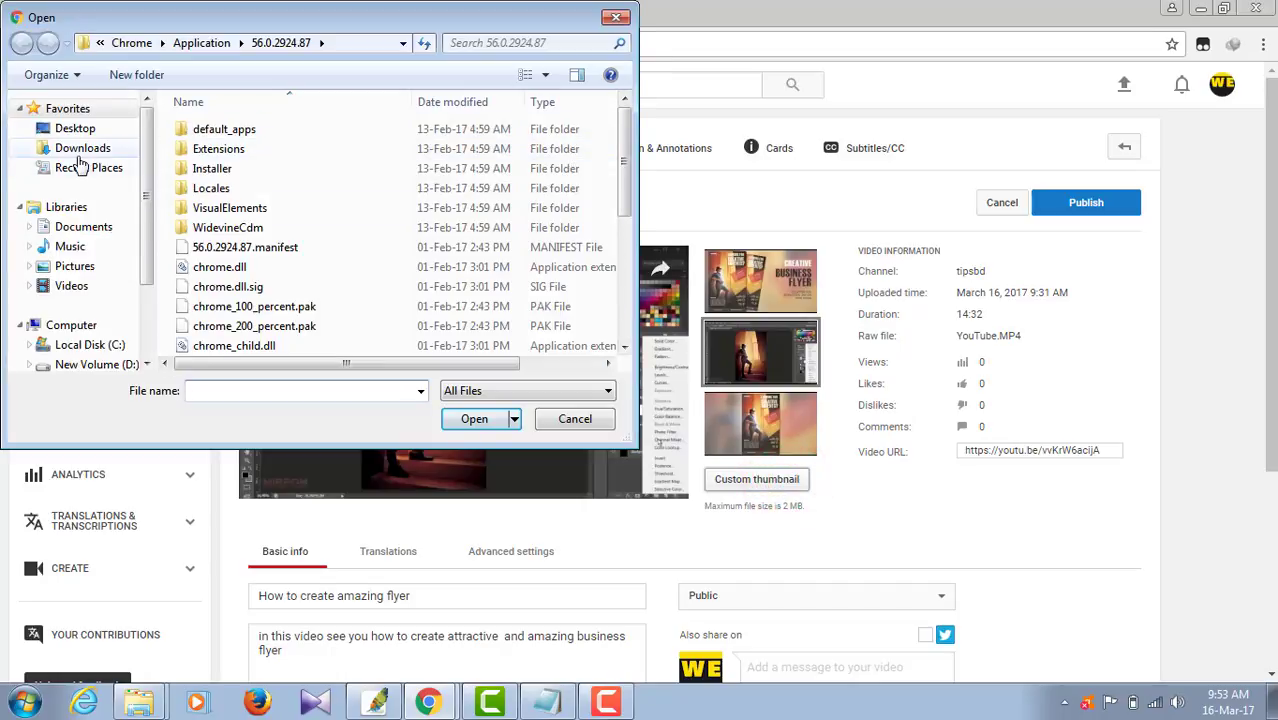
click(75, 130)
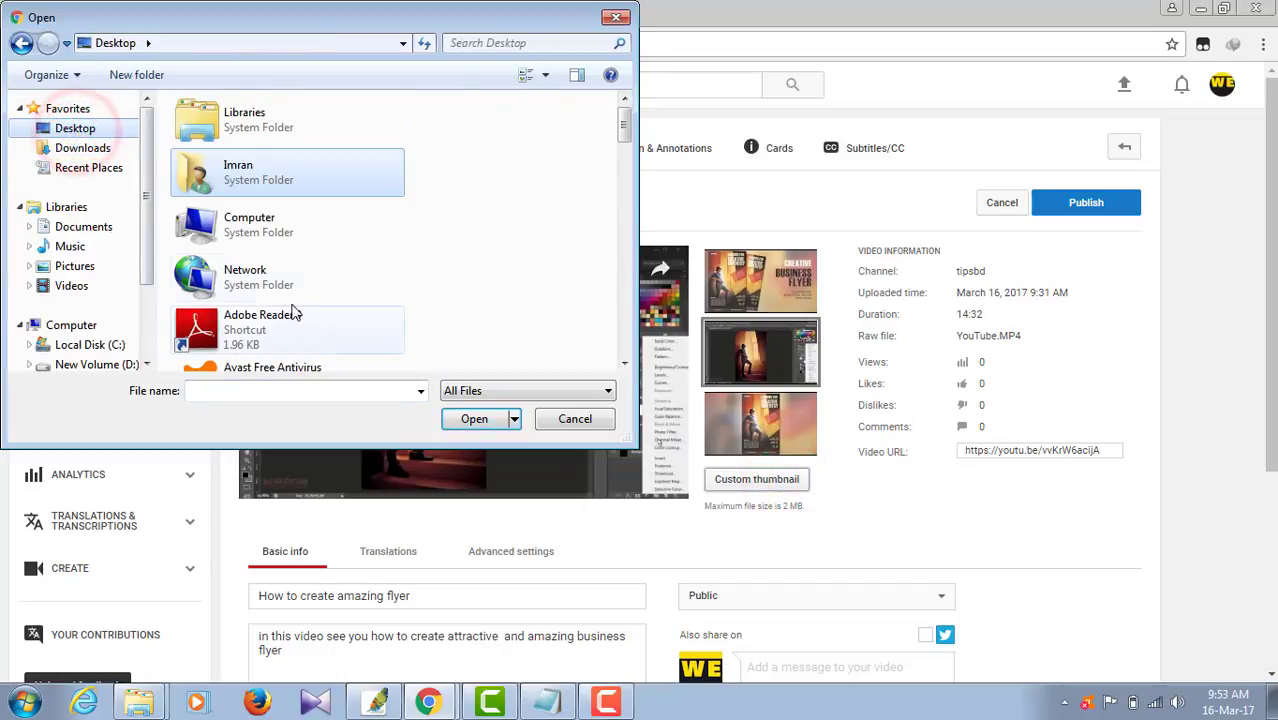
drag(626, 362, 630, 360)
scroll(628, 352, up, 5)
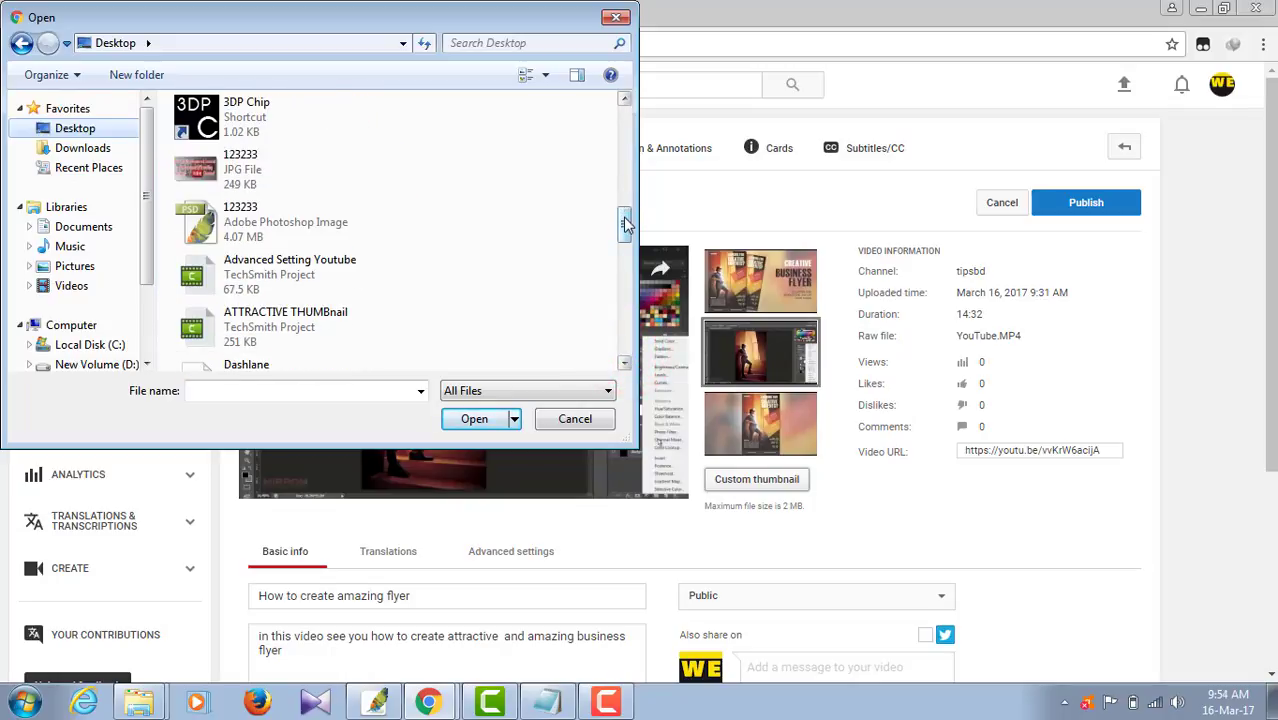
drag(625, 222, 604, 205)
click(268, 298)
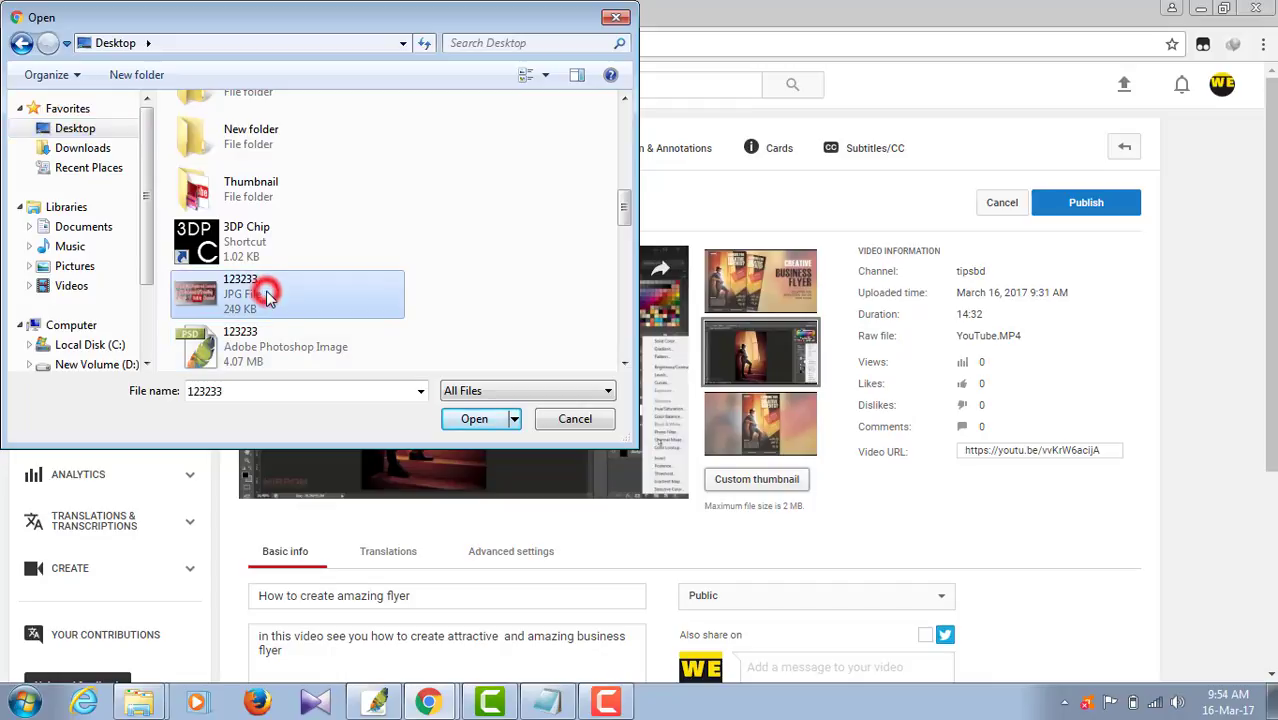
key(f)
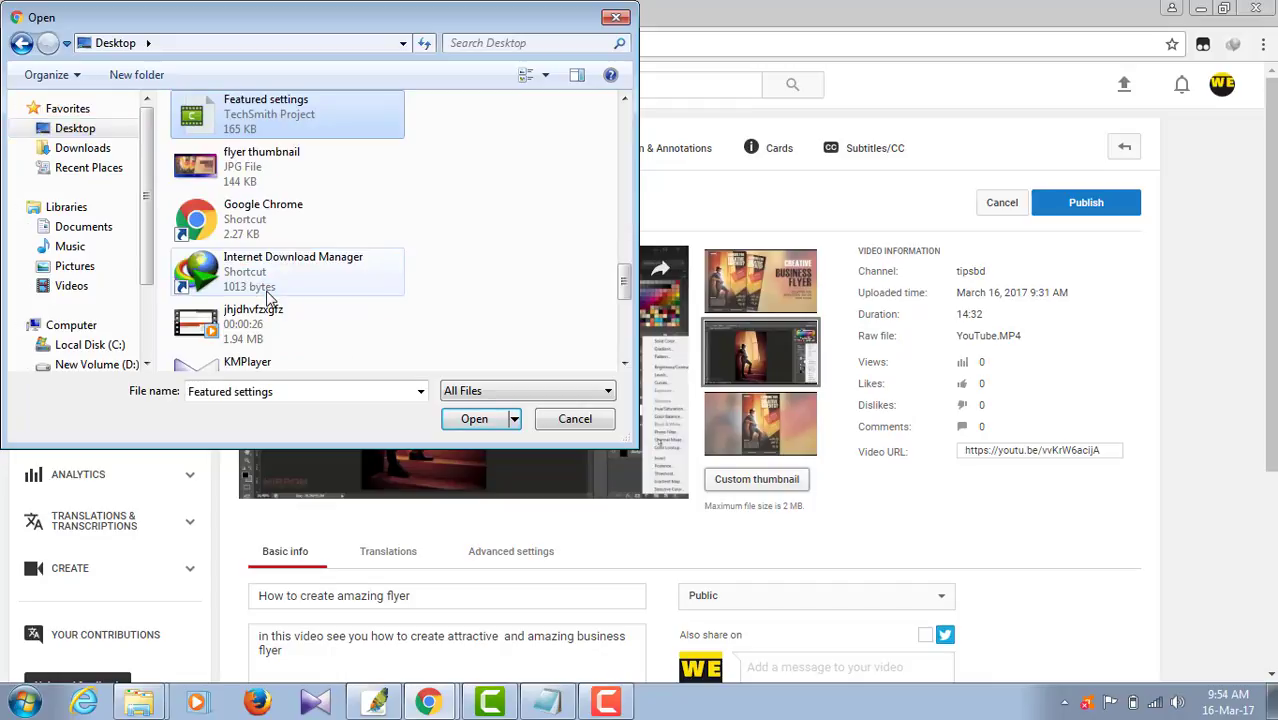
key(f)
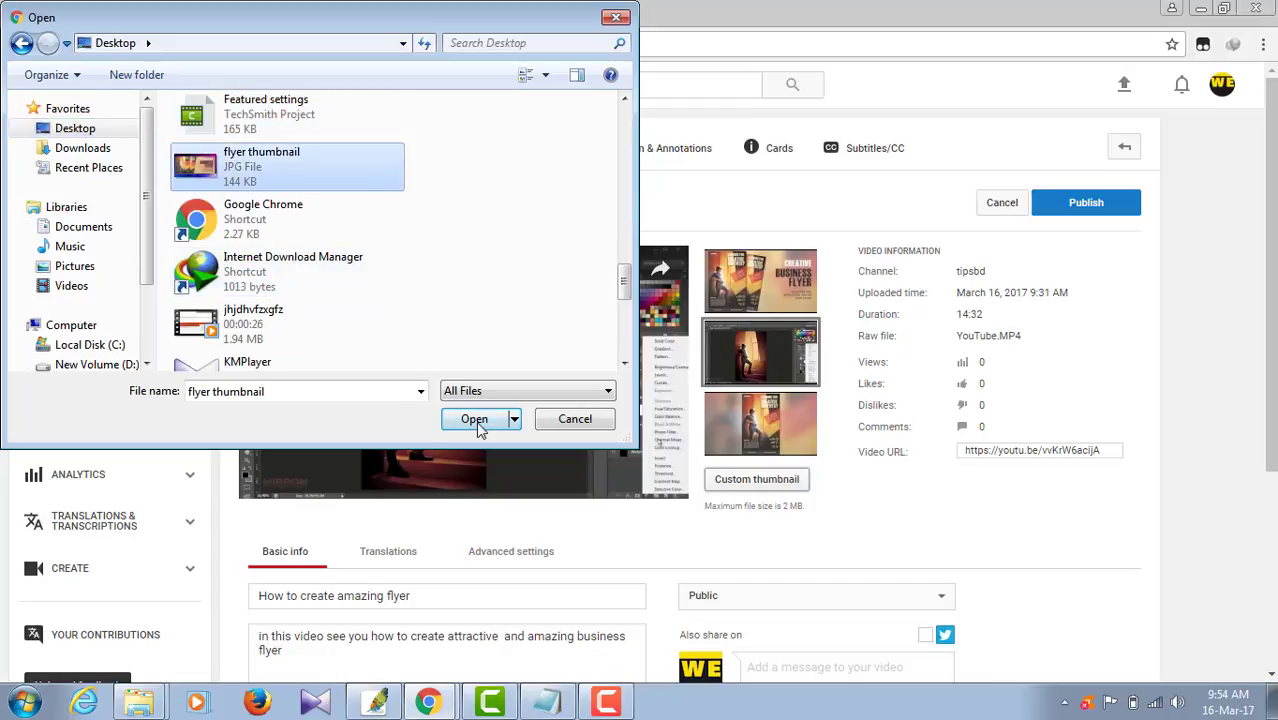
click(475, 419)
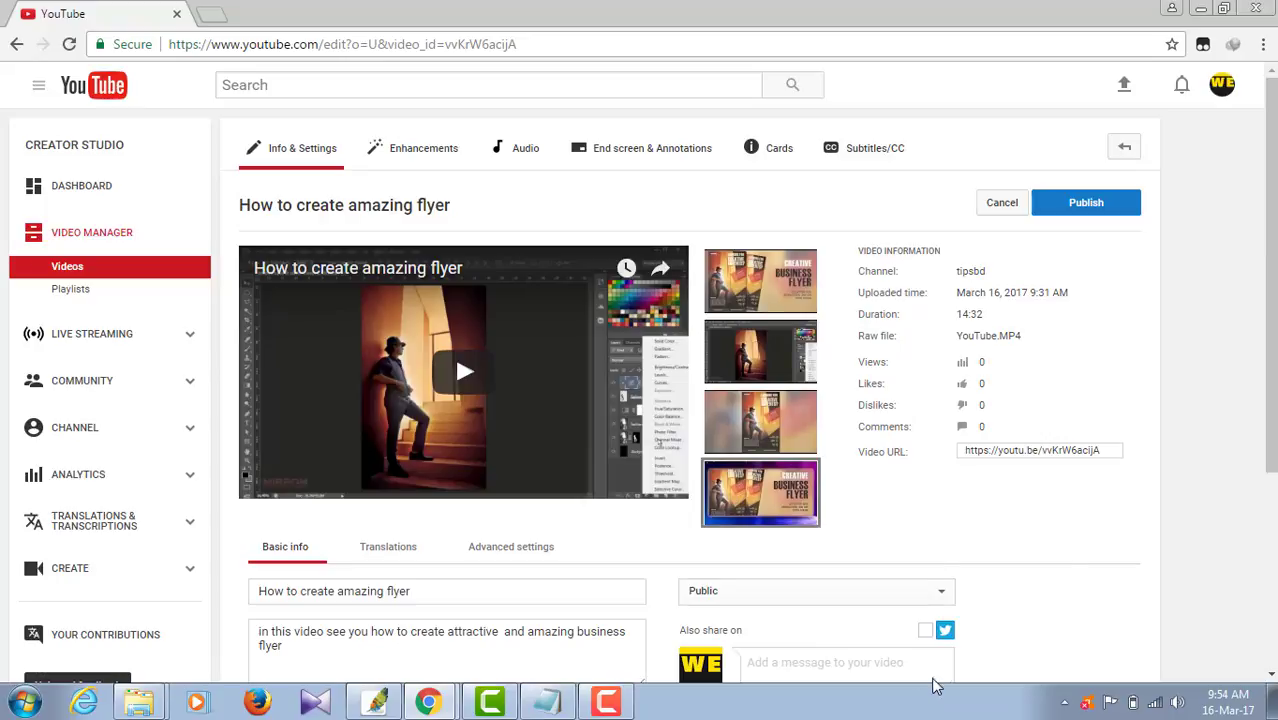
Publish the new thumbnail, then return through Video Manager to the channel's Status and Features page
mouse_move(786, 492)
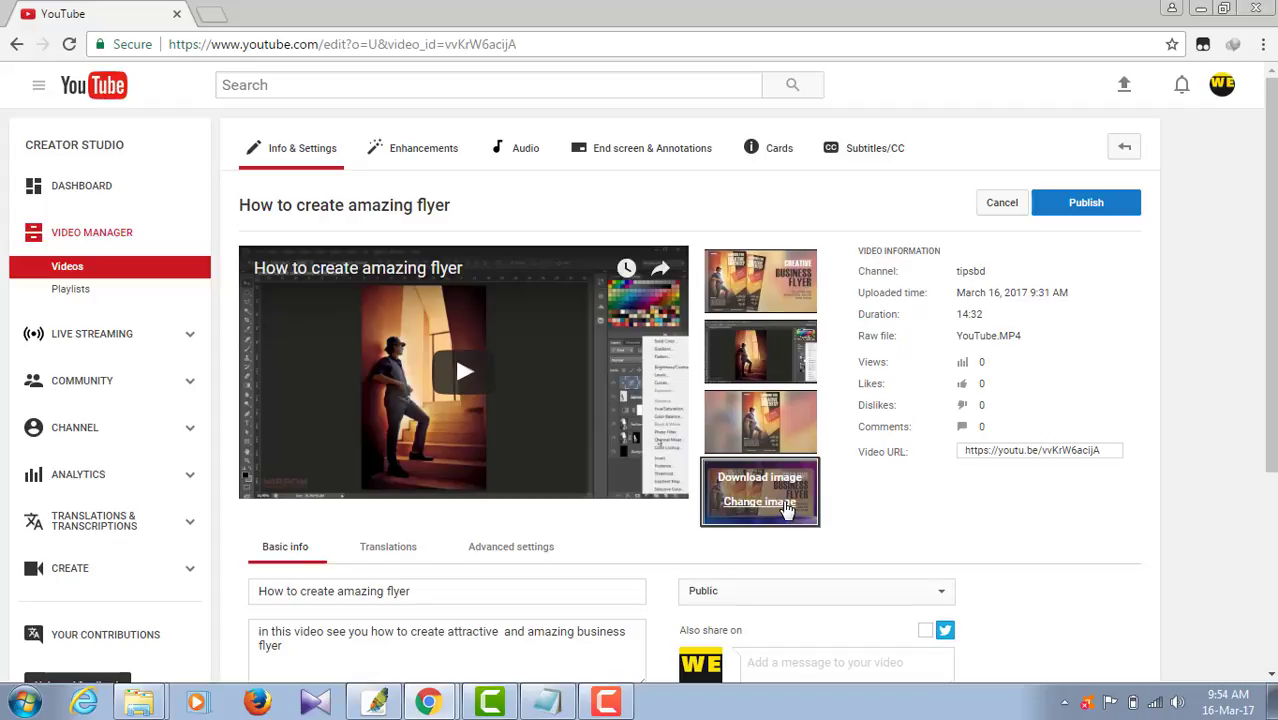
click(1090, 207)
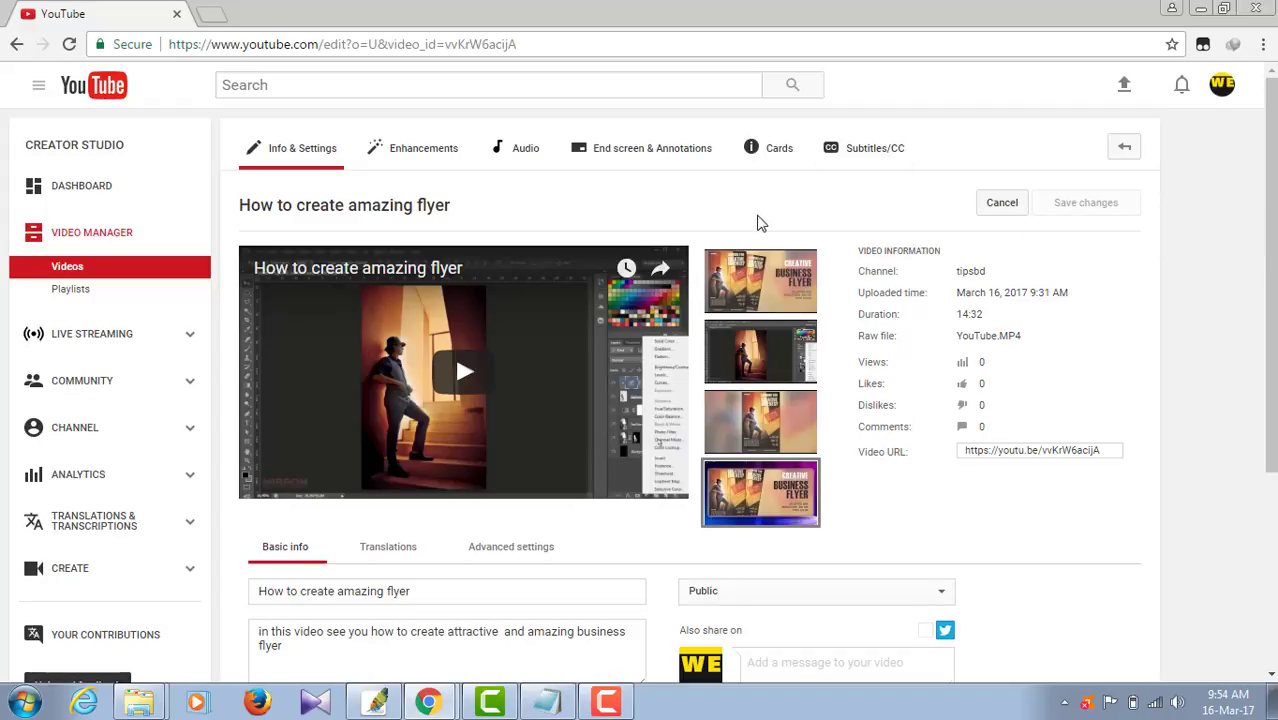
click(90, 233)
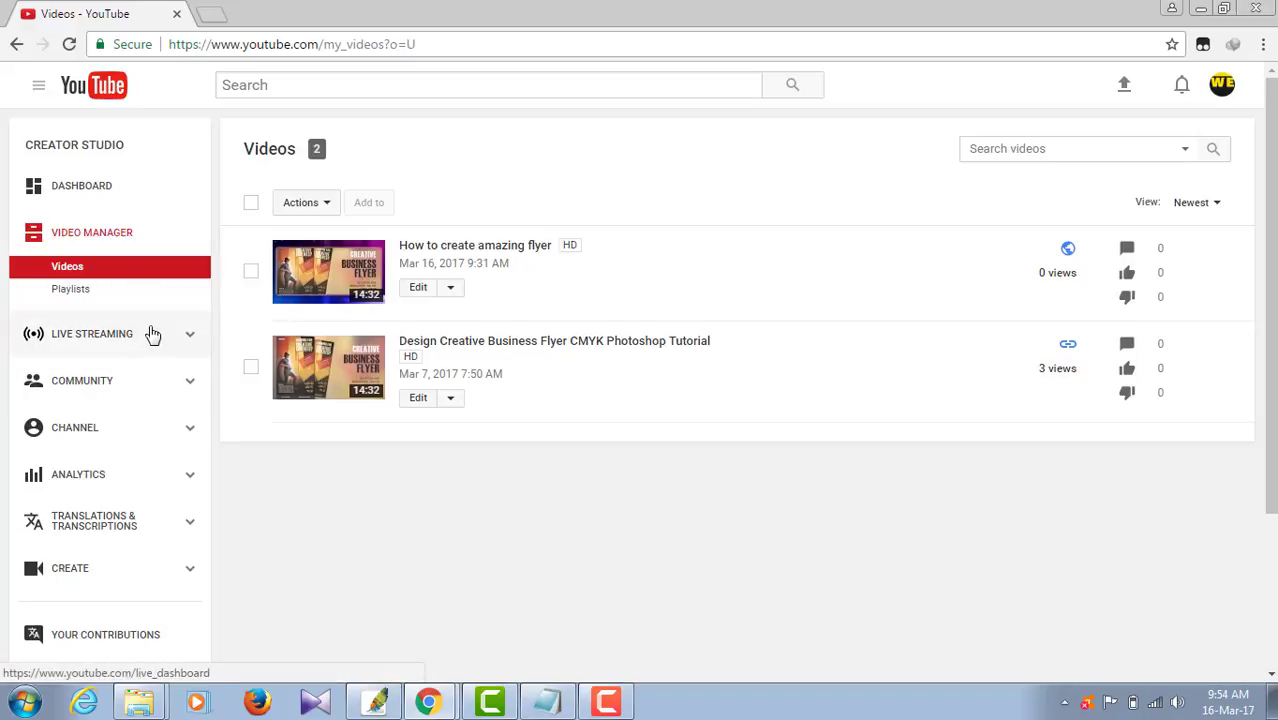
click(140, 429)
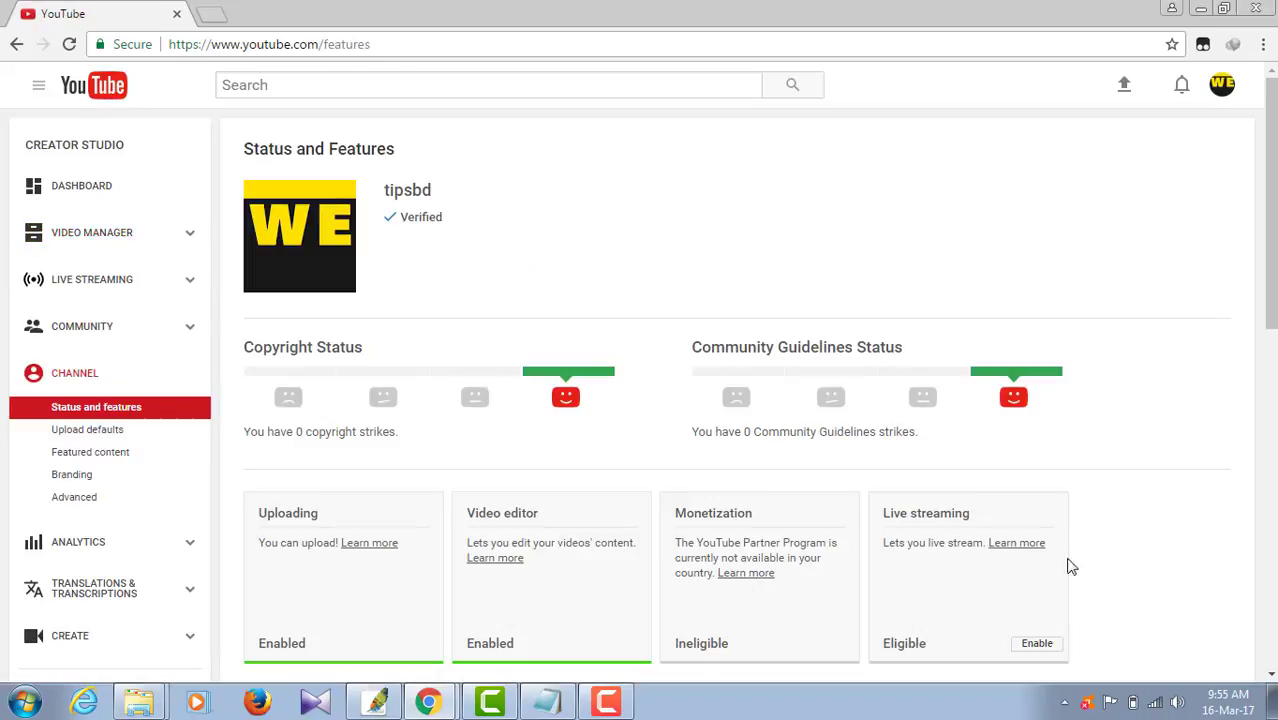
click(1272, 673)
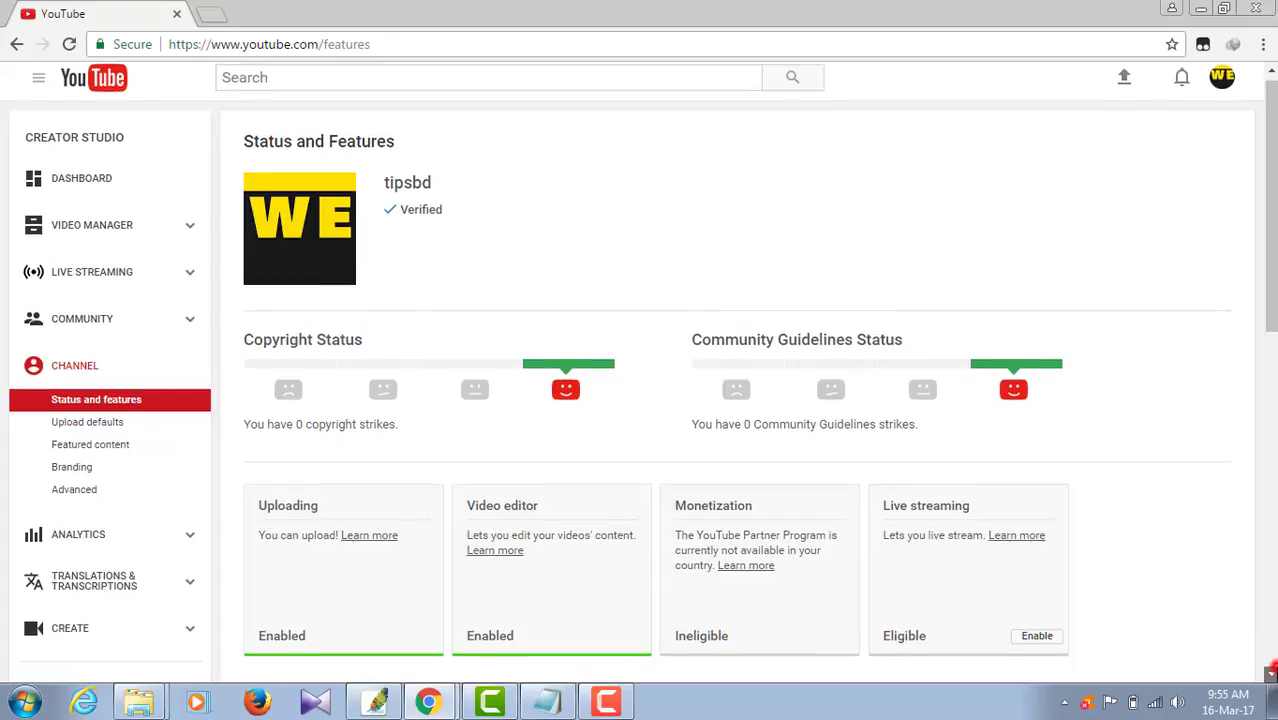
drag(1272, 673, 1272, 673)
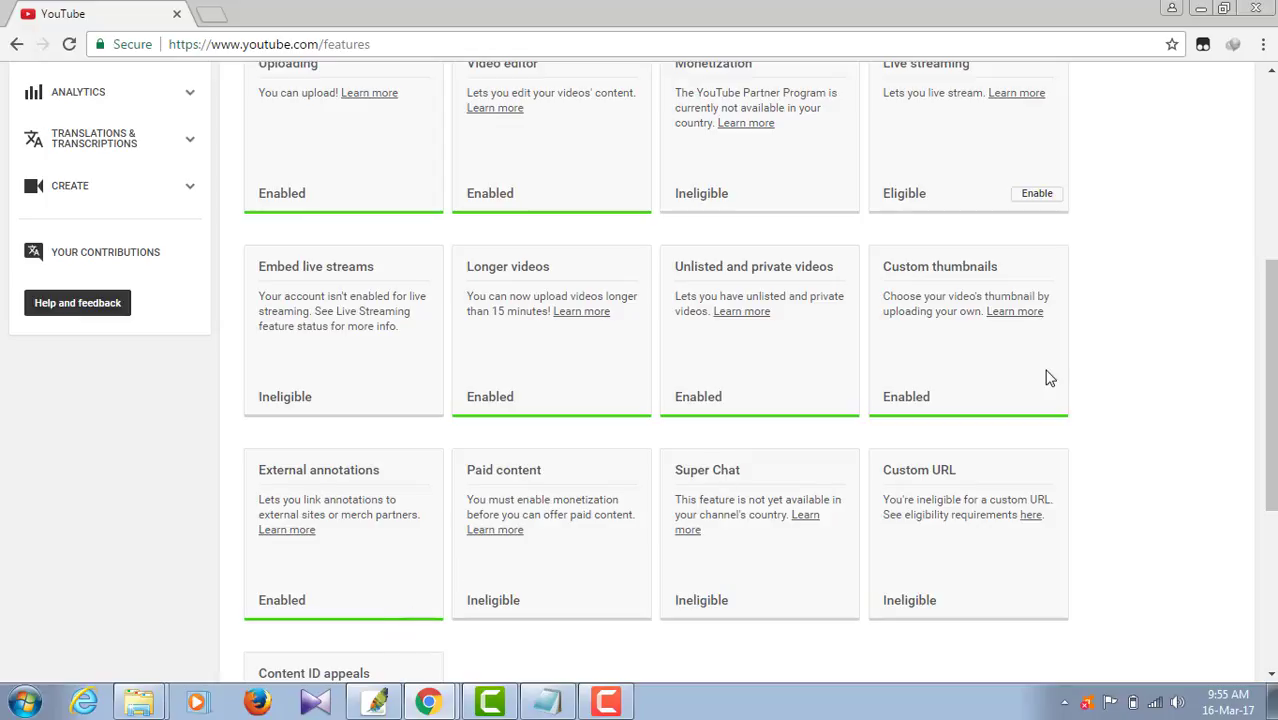
drag(1272, 304, 1272, 122)
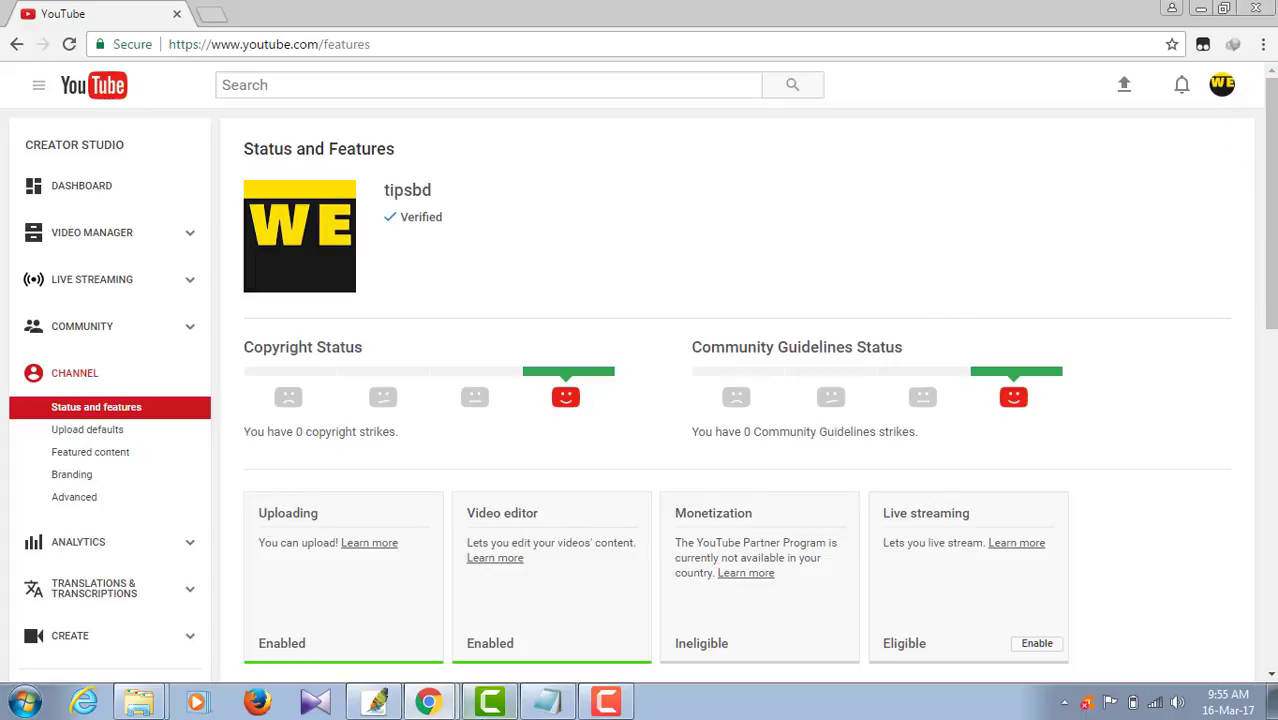
click(604, 703)
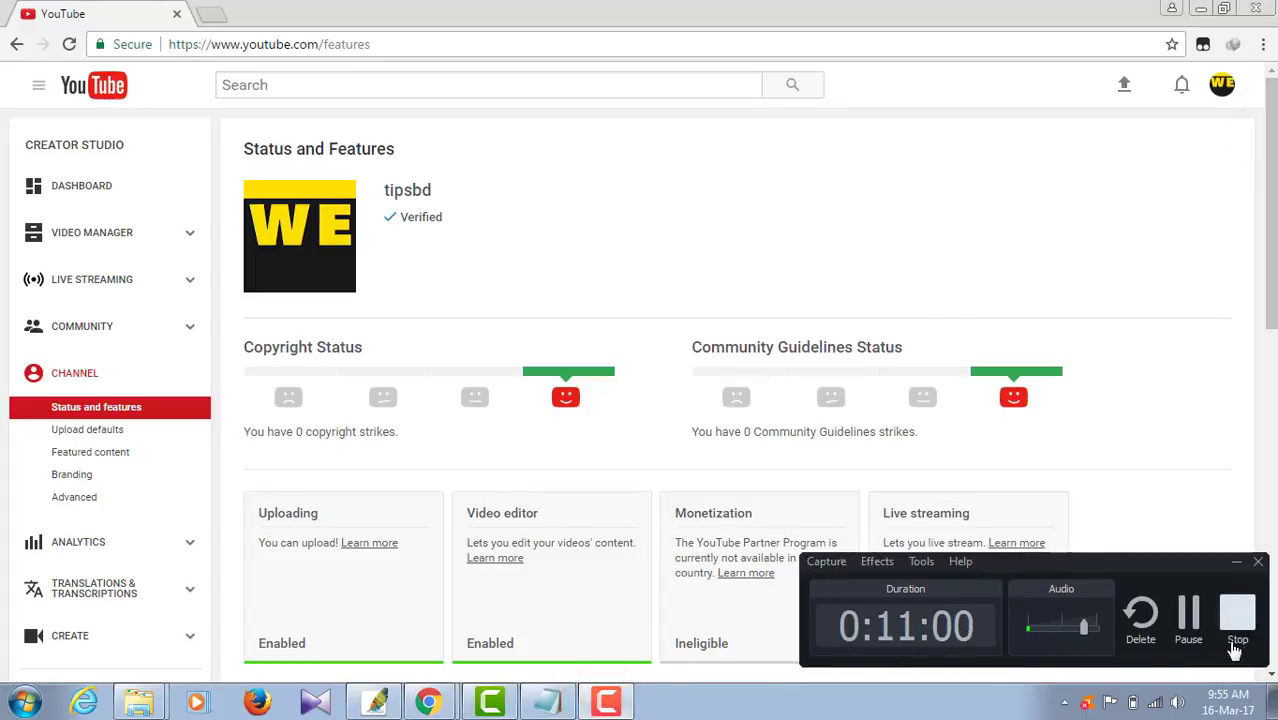